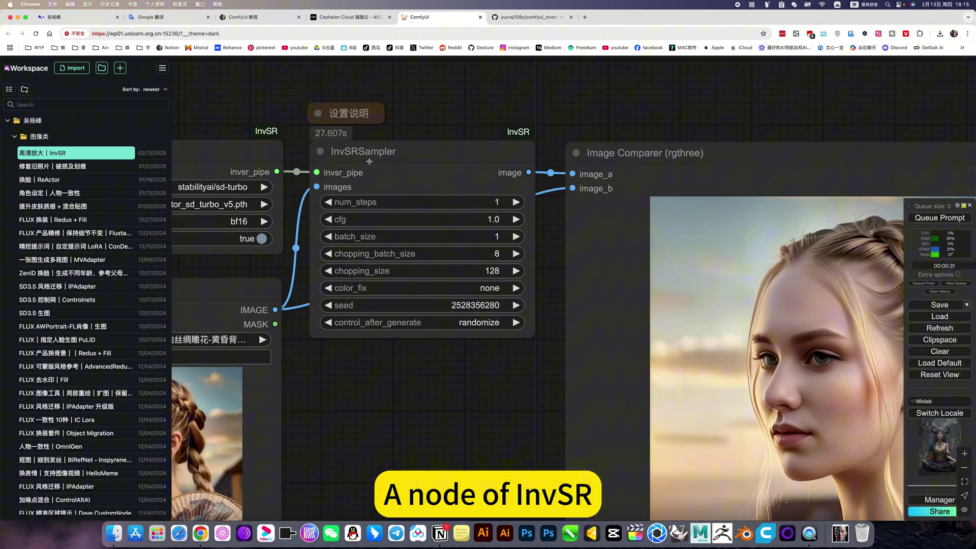
pyautogui.scroll(-3, 364, 153)
pyautogui.scroll(-2, 363, 152)
# - Pan across the InvSR workflow, open the saved-workflows list, then switch to Cephalon Cloud
pyautogui.moveTo(375, 300); pyautogui.dragTo(387, 277)
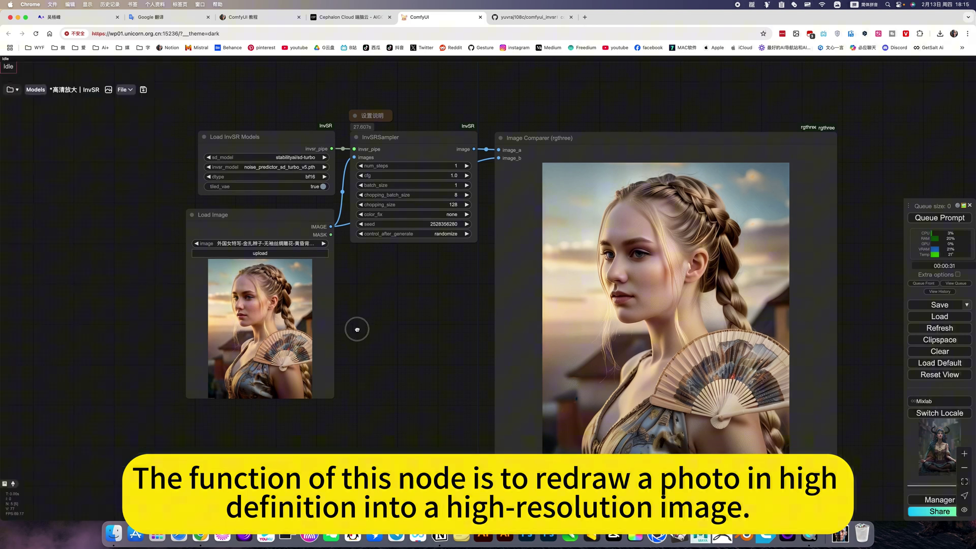
pyautogui.moveTo(354, 327); pyautogui.dragTo(323, 321)
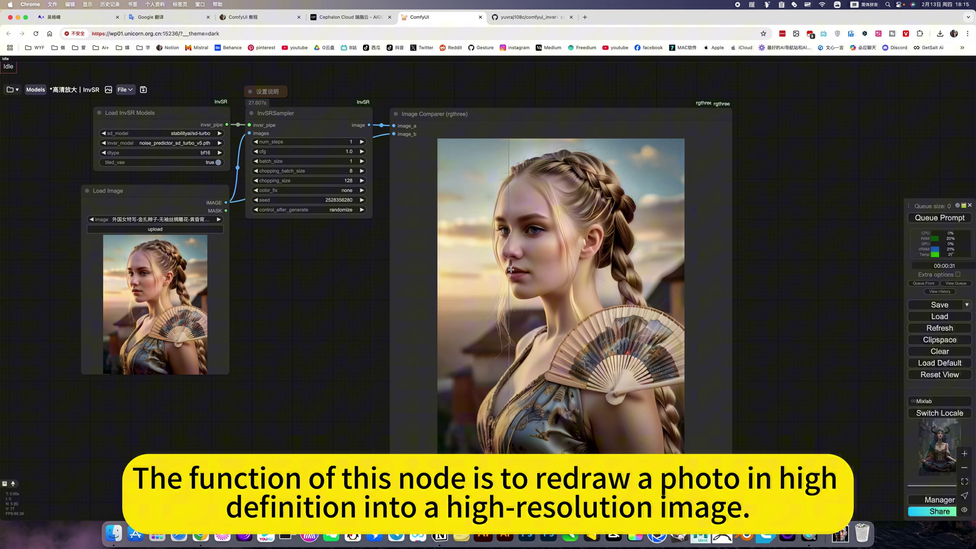
pyautogui.moveTo(323, 295); pyautogui.dragTo(367, 312)
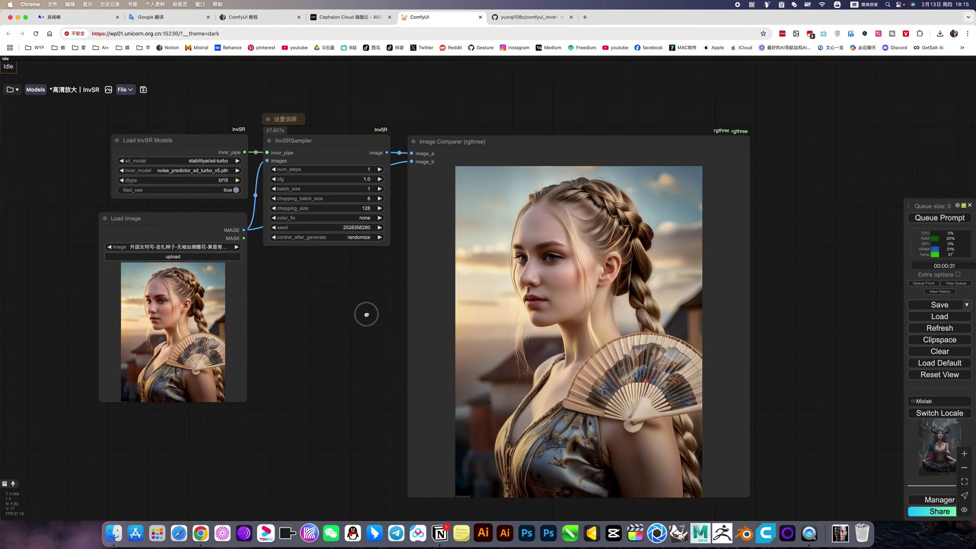
pyautogui.click(11, 91)
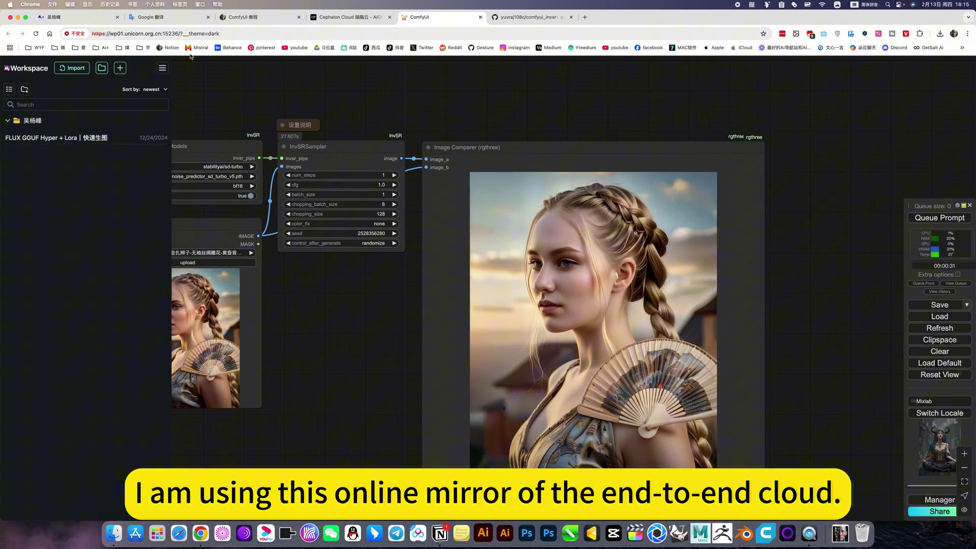
pyautogui.click(339, 18)
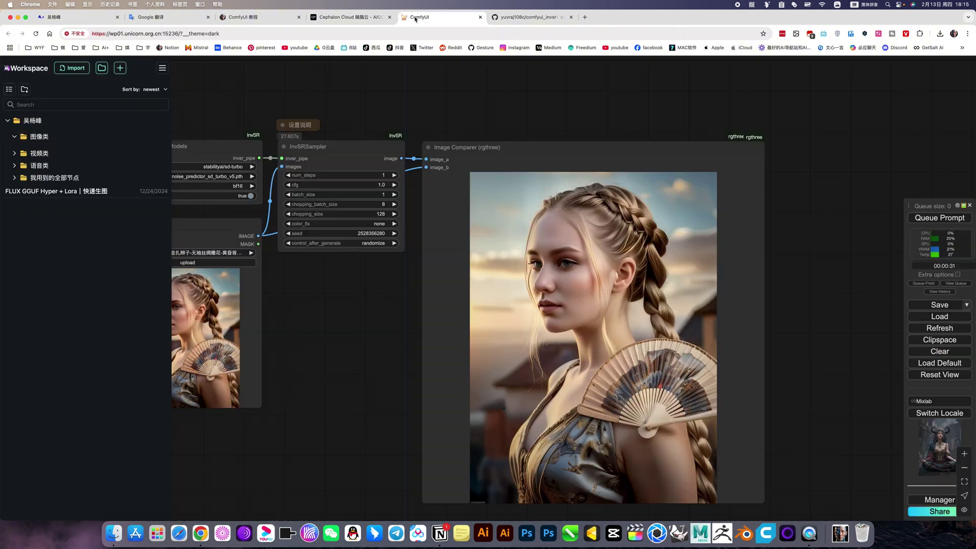
# - Switch from Cephalon Cloud back to the ComfyUI InvSR workflow
pyautogui.click(420, 17)
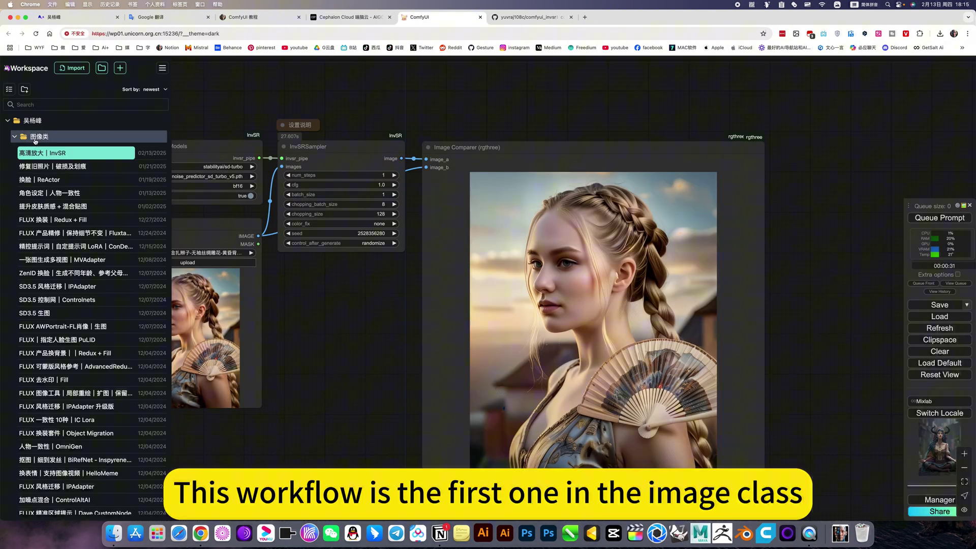
pyautogui.moveTo(76, 152)
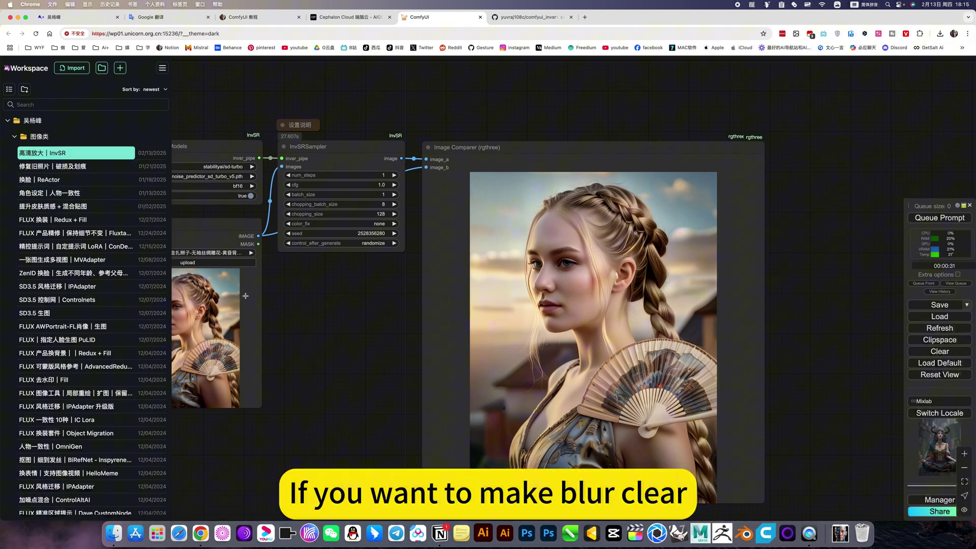
pyautogui.scroll(-3, 90, 345)
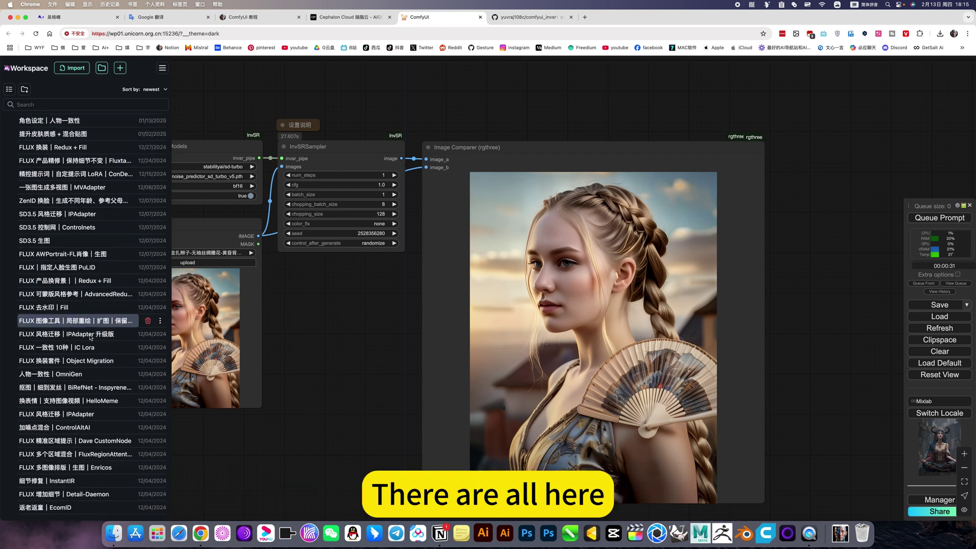
pyautogui.scroll(3, 89, 348)
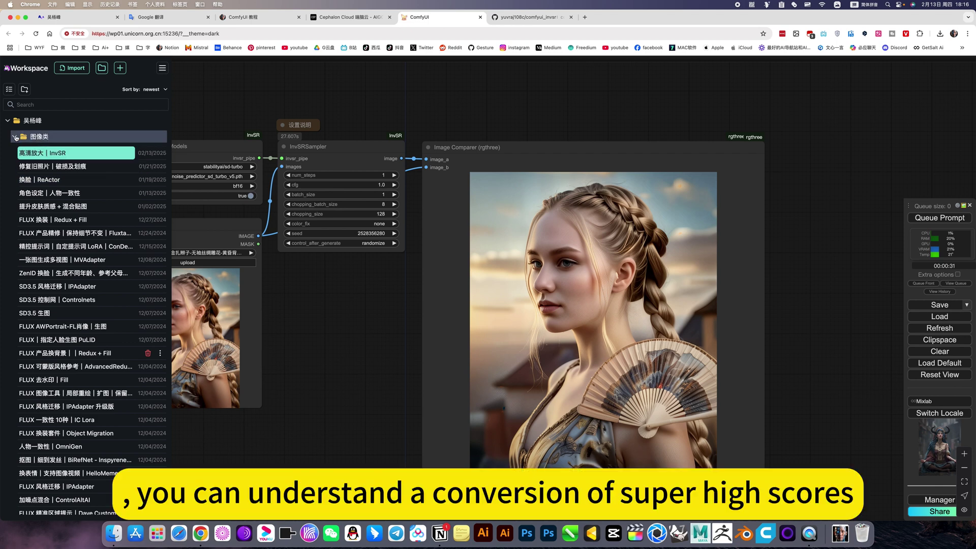
pyautogui.click(16, 139)
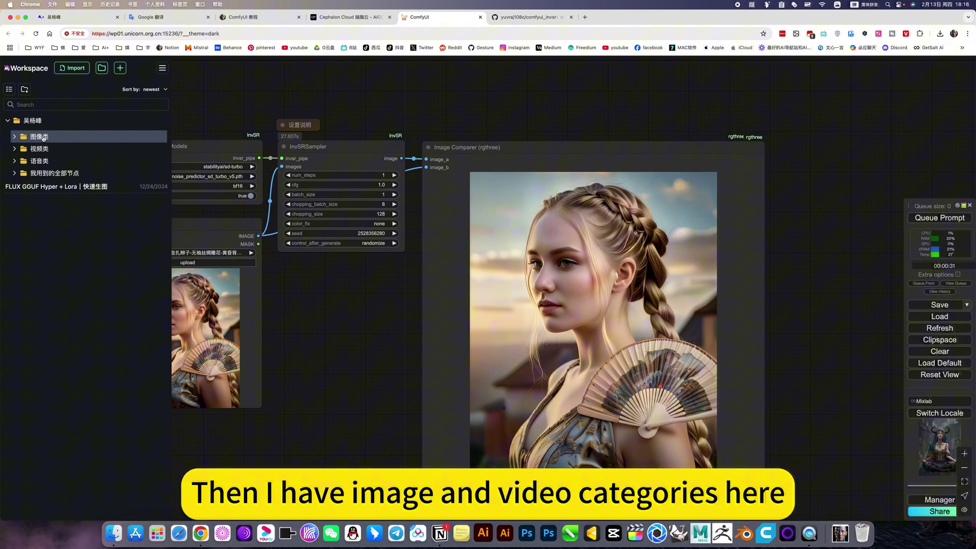
pyautogui.click(14, 149)
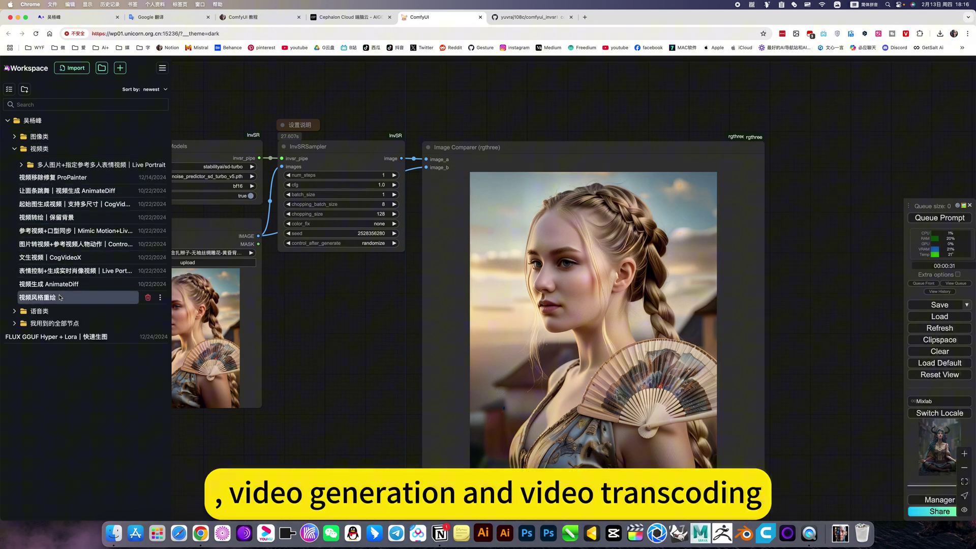
pyautogui.click(12, 149)
pyautogui.click(14, 161)
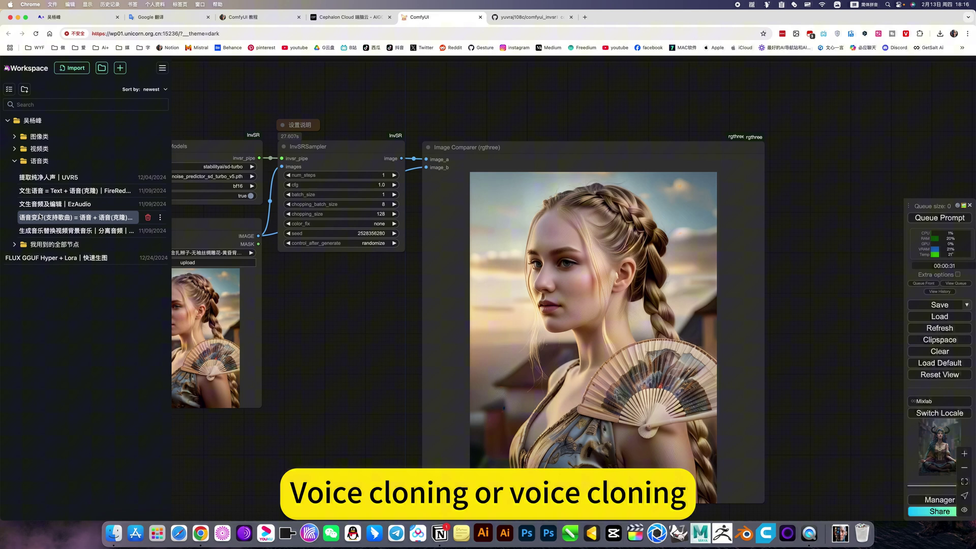
pyautogui.click(14, 162)
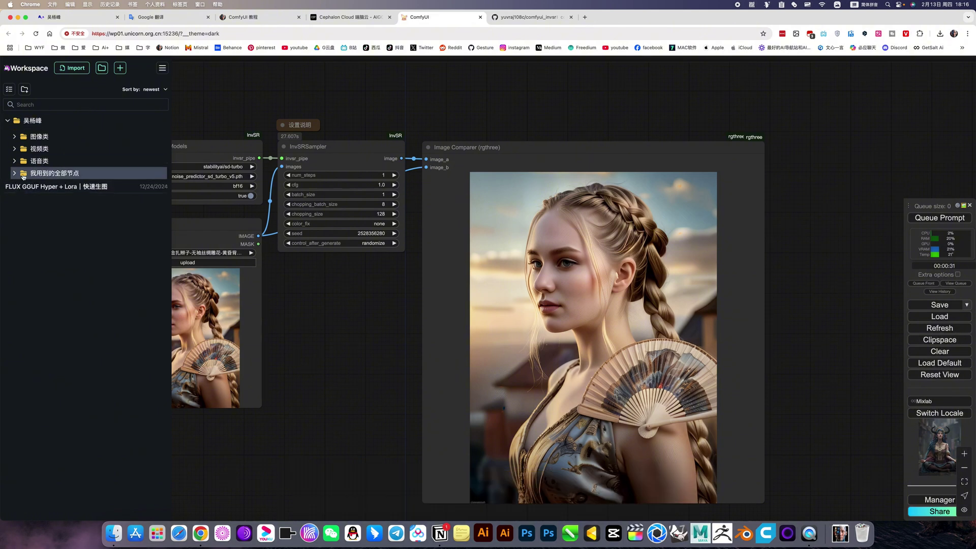
pyautogui.click(14, 136)
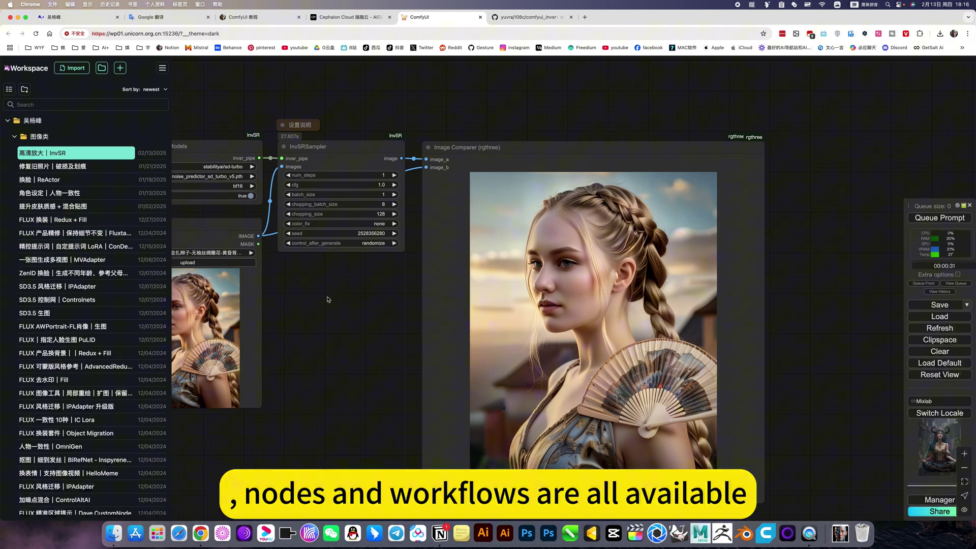
pyautogui.moveTo(85, 246)
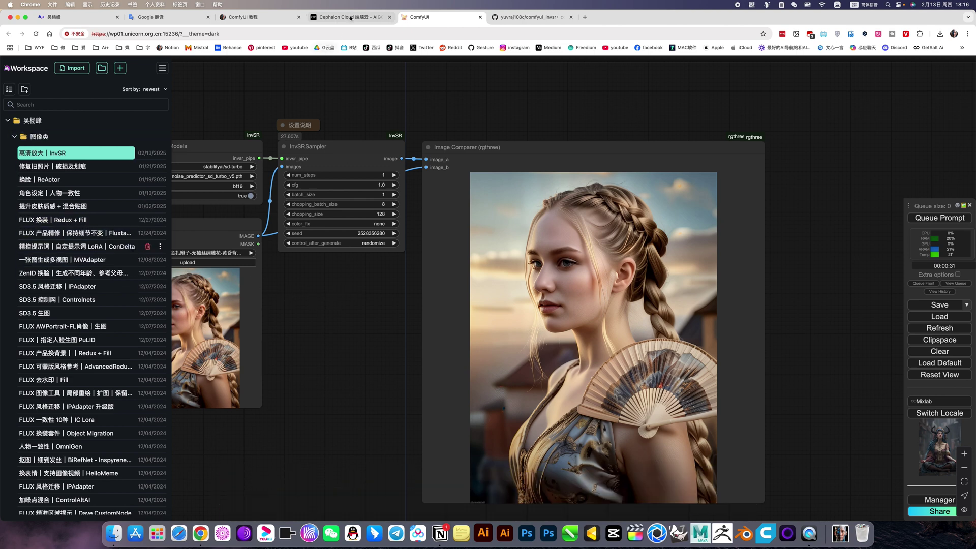
# - Flip to Cephalon and back, hide the saved-workflows sidebar, and recentre the InvSR nodes
pyautogui.click(348, 18)
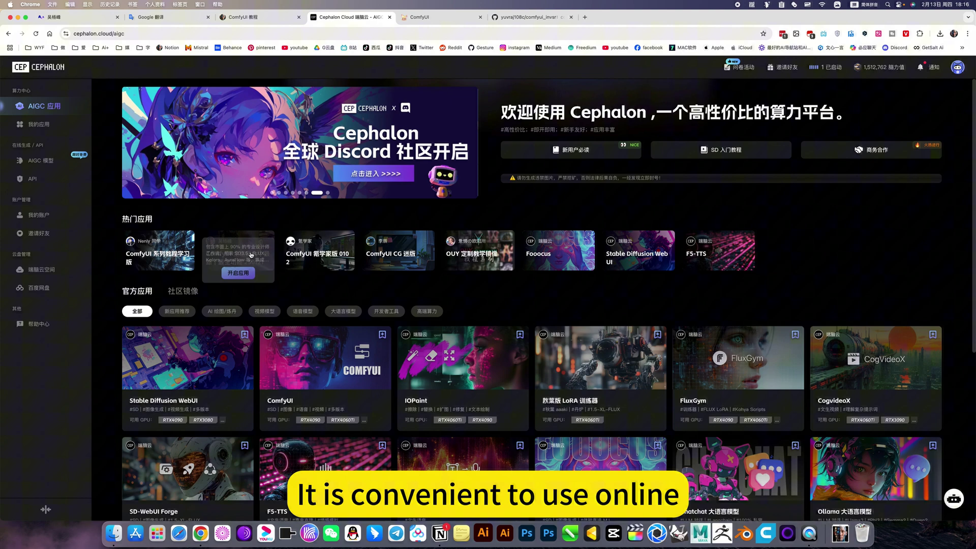
pyautogui.click(443, 17)
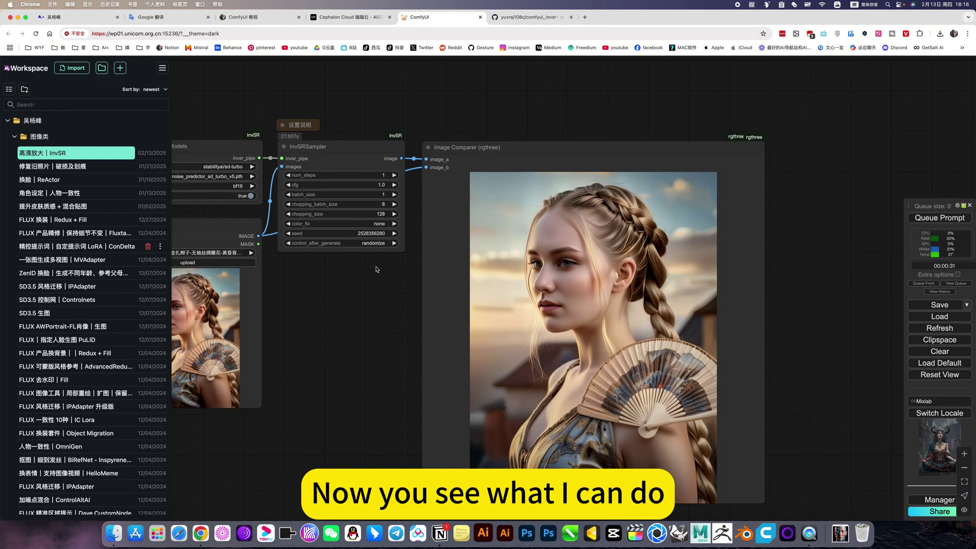
pyautogui.click(359, 290)
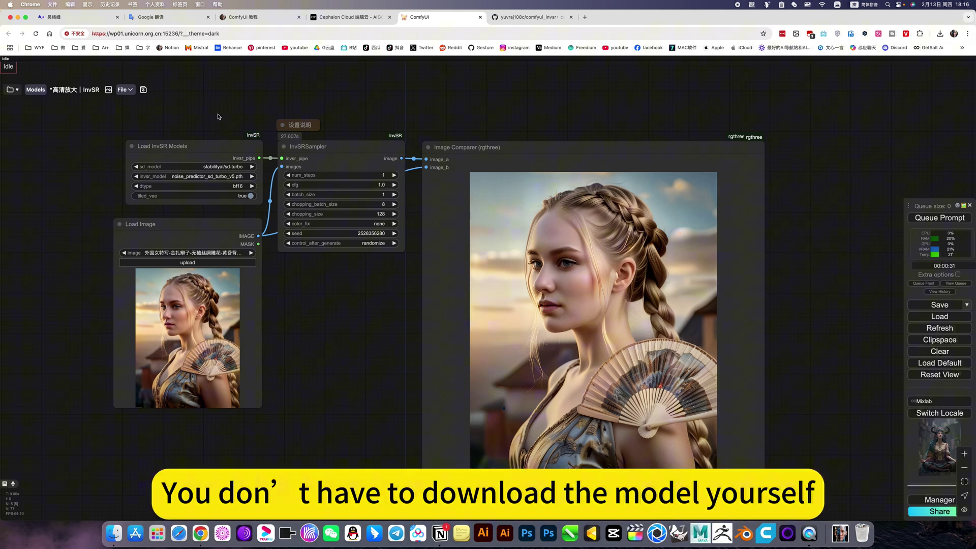
pyautogui.moveTo(217, 117); pyautogui.dragTo(277, 140)
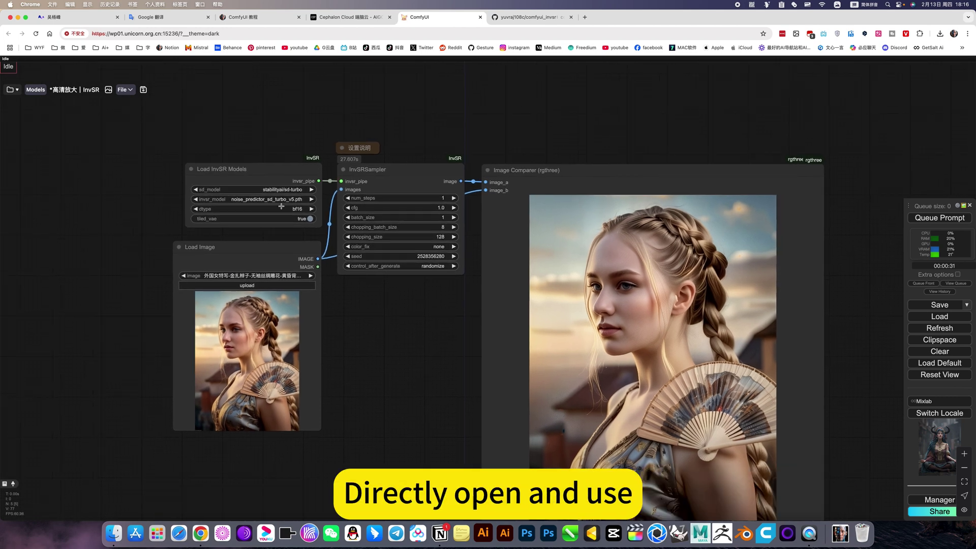
# - On the ComfyUI 教程 Notion page, expand 图像类 and the InvSR 下载设置 toggle
pyautogui.click(244, 18)
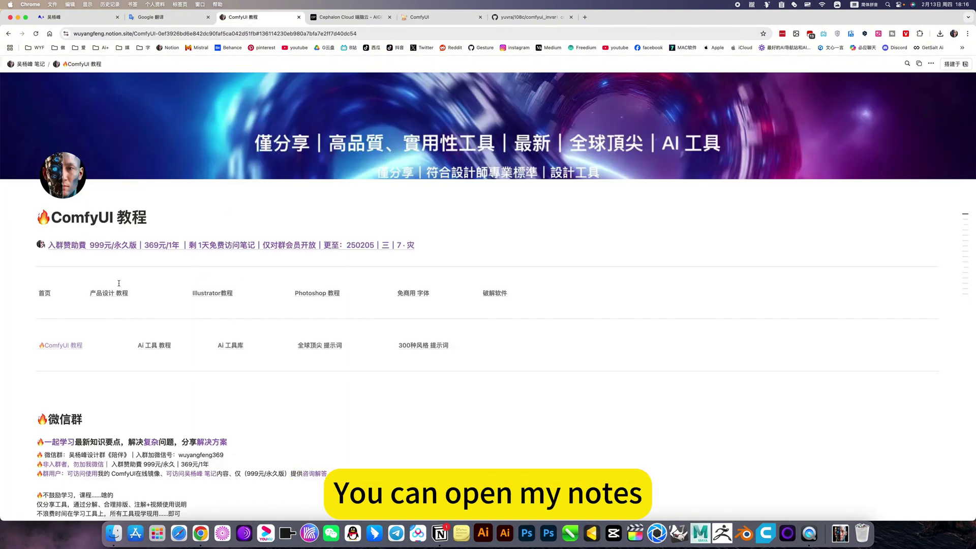
pyautogui.moveTo(61, 345)
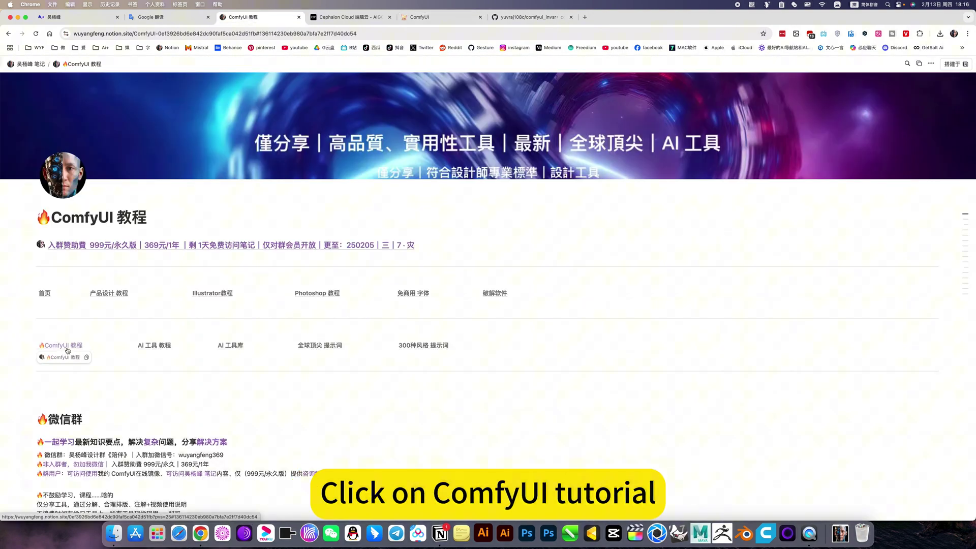
pyautogui.click(71, 346)
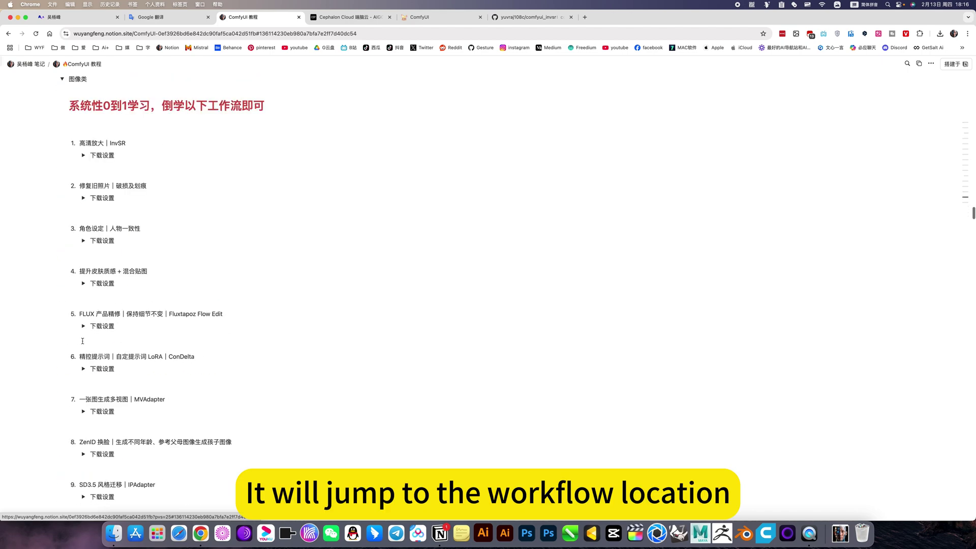
pyautogui.scroll(2, 91, 140)
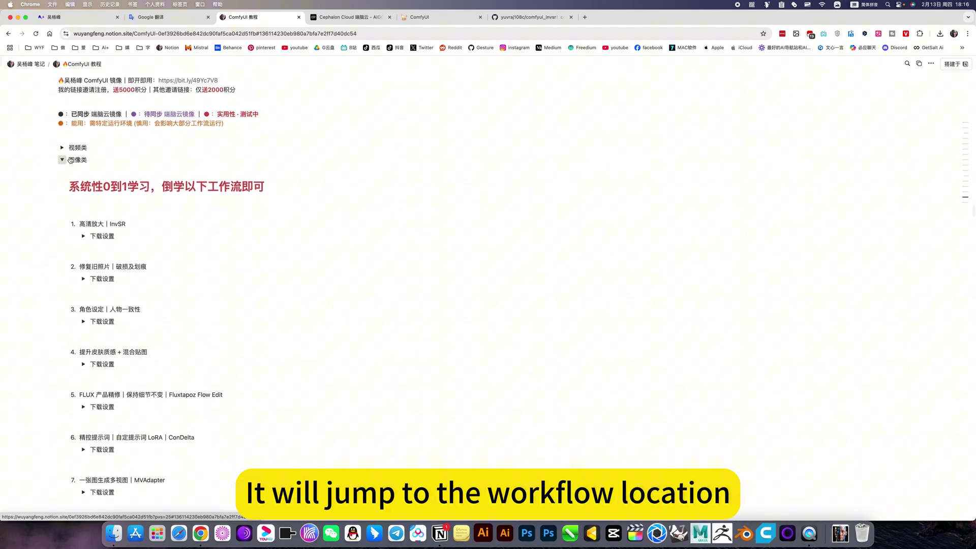
pyautogui.click(62, 158)
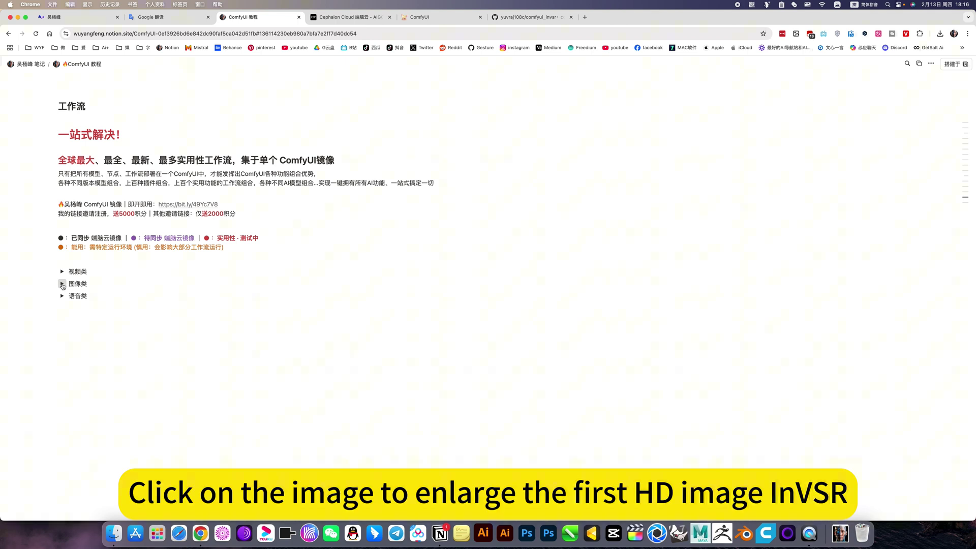
pyautogui.click(62, 284)
pyautogui.scroll(-2, 62, 283)
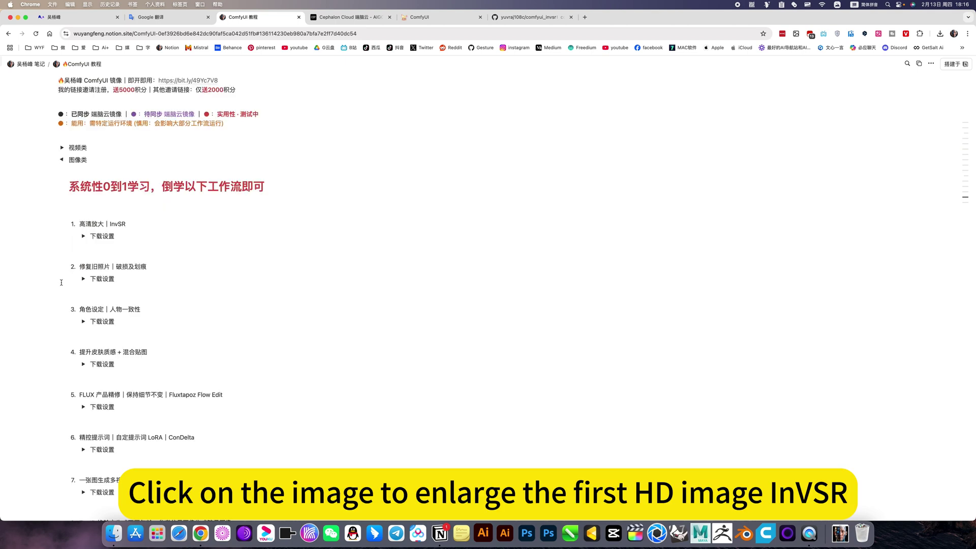
pyautogui.click(83, 236)
pyautogui.scroll(-5, 213, 305)
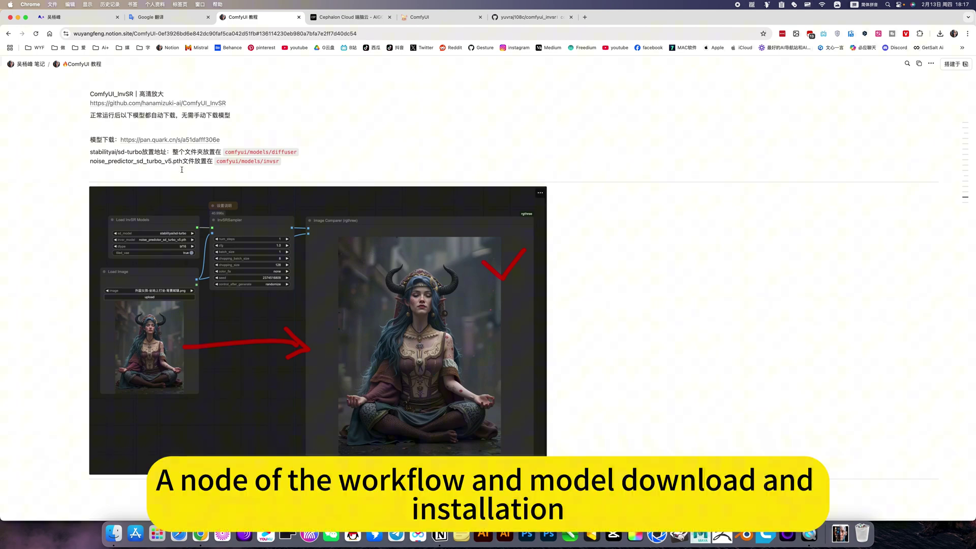
pyautogui.scroll(2, 180, 162)
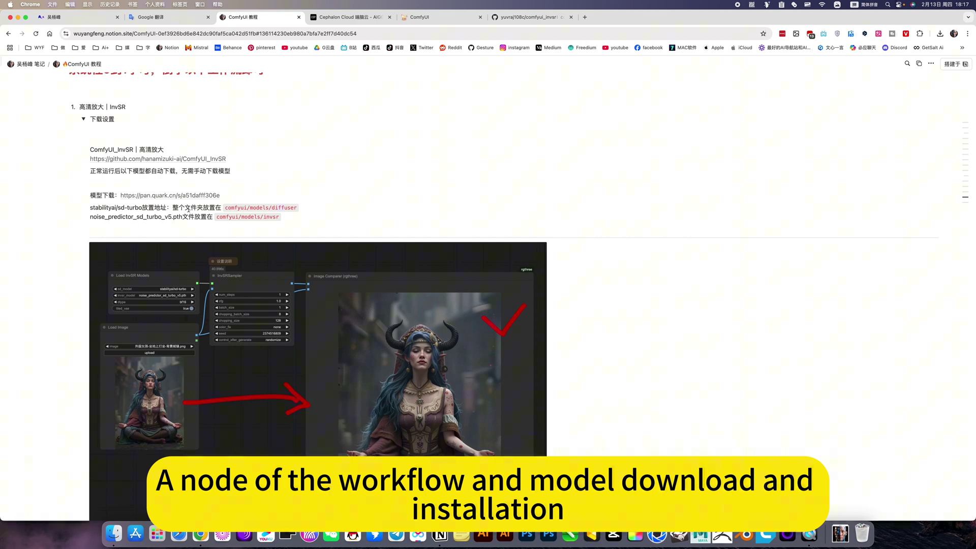
pyautogui.scroll(-4, 213, 221)
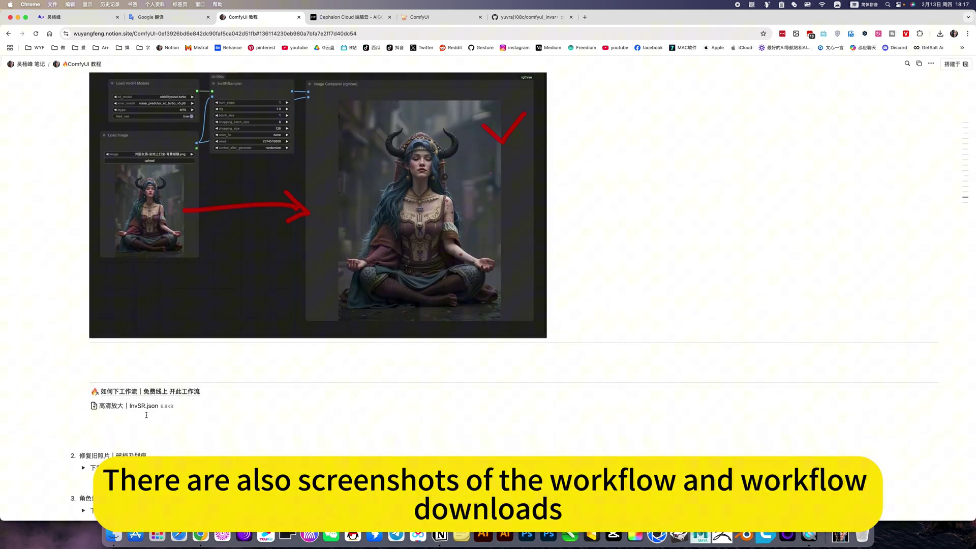
pyautogui.scroll(4, 180, 356)
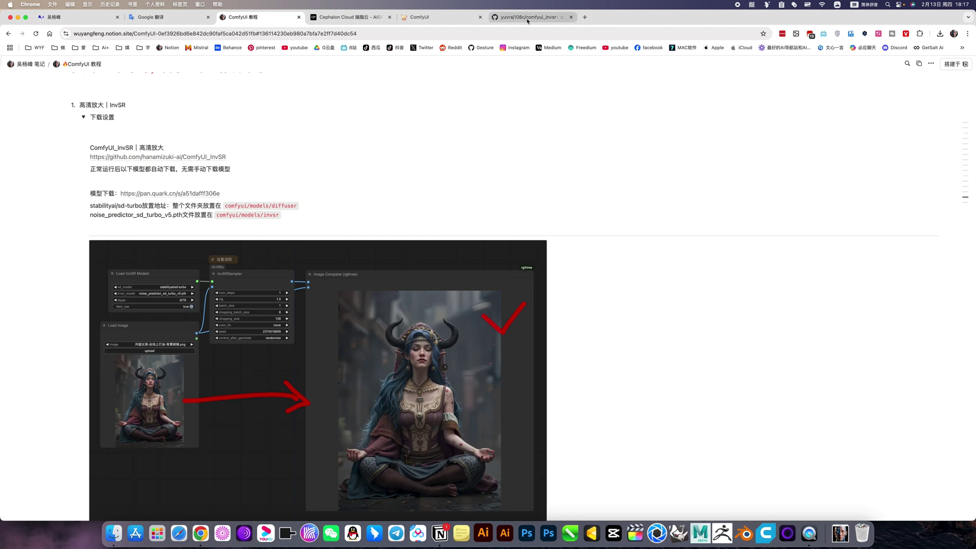
# - Switch to the yuvraj108c/ComfyUI_InvSR GitHub page and dismiss the clone options
pyautogui.click(534, 17)
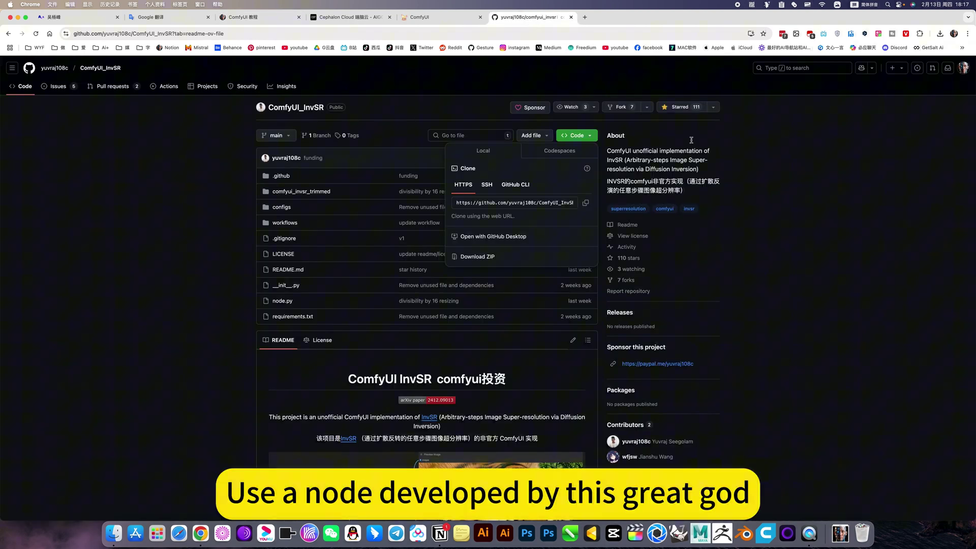
pyautogui.click(634, 151)
pyautogui.scroll(-3, 547, 185)
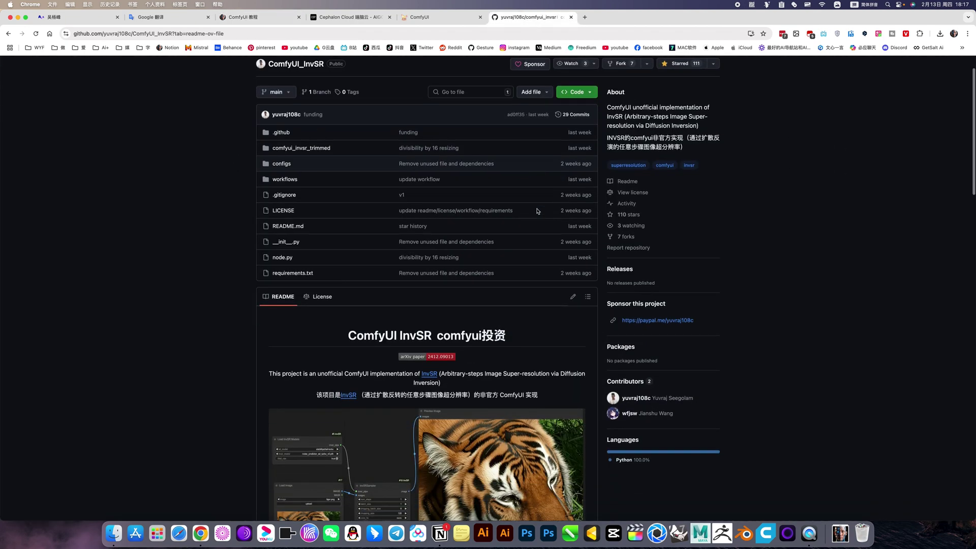
pyautogui.scroll(-5, 524, 230)
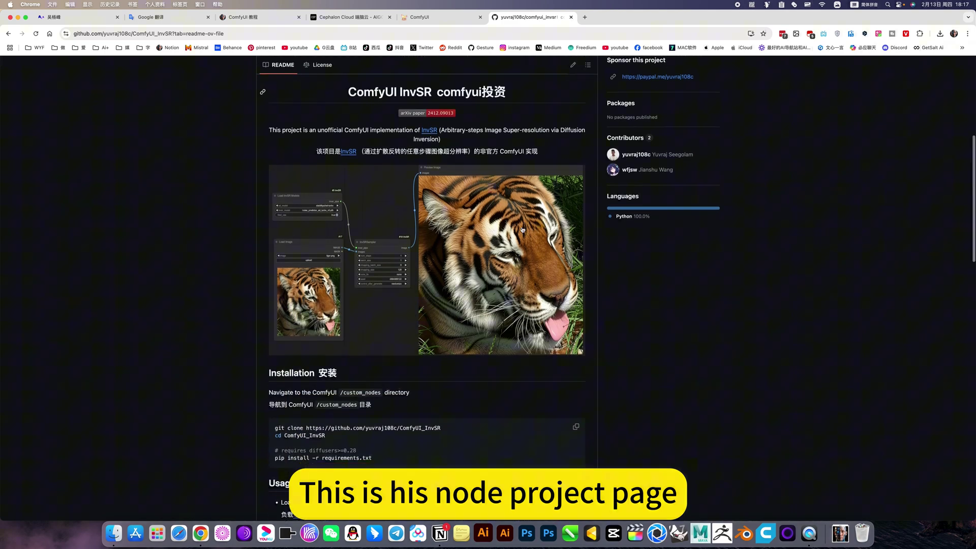
pyautogui.scroll(-2, 388, 369)
pyautogui.scroll(-3, 388, 369)
pyautogui.scroll(10, 389, 368)
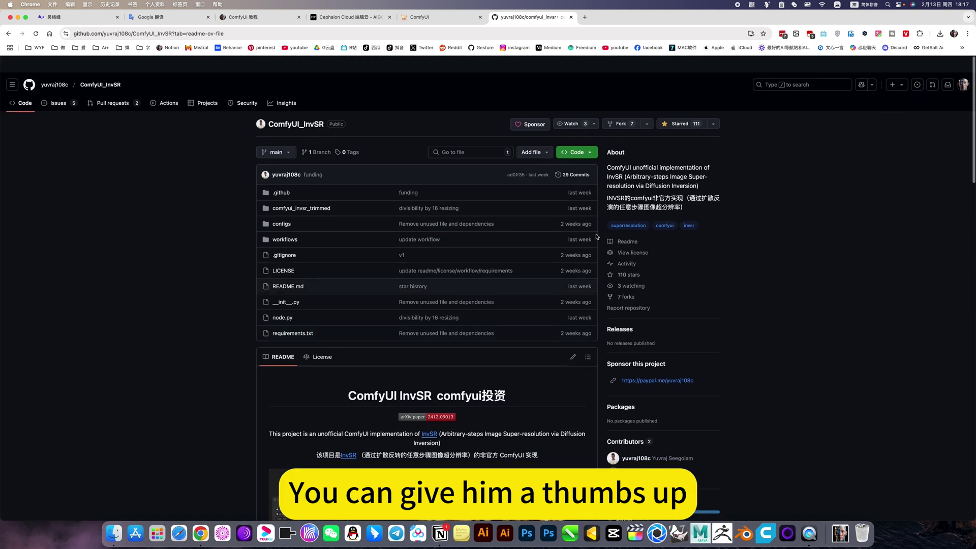
pyautogui.scroll(-4, 435, 358)
pyautogui.scroll(-2, 435, 358)
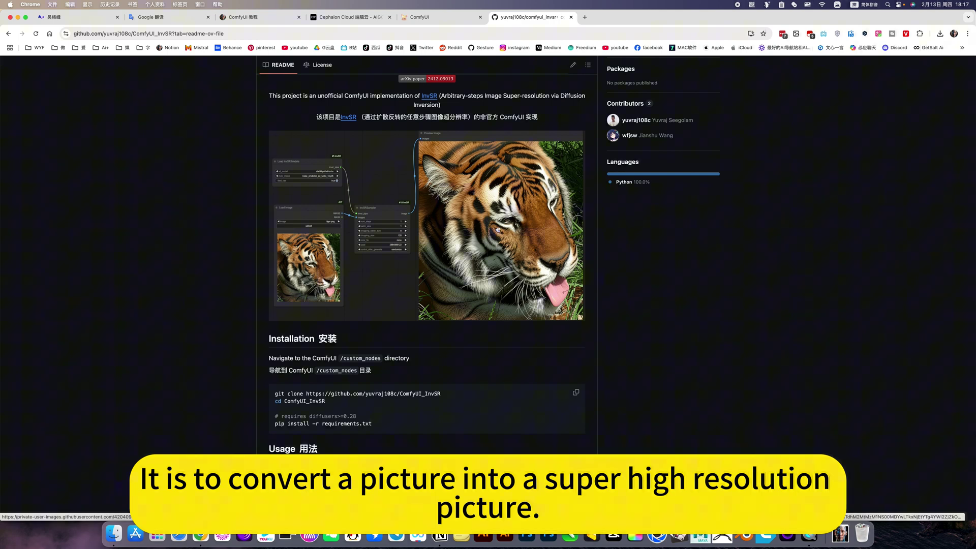
# - Back in ComfyUI, centre the graph and check InvSRSampler chopping_size options, keeping 128
pyautogui.click(429, 21)
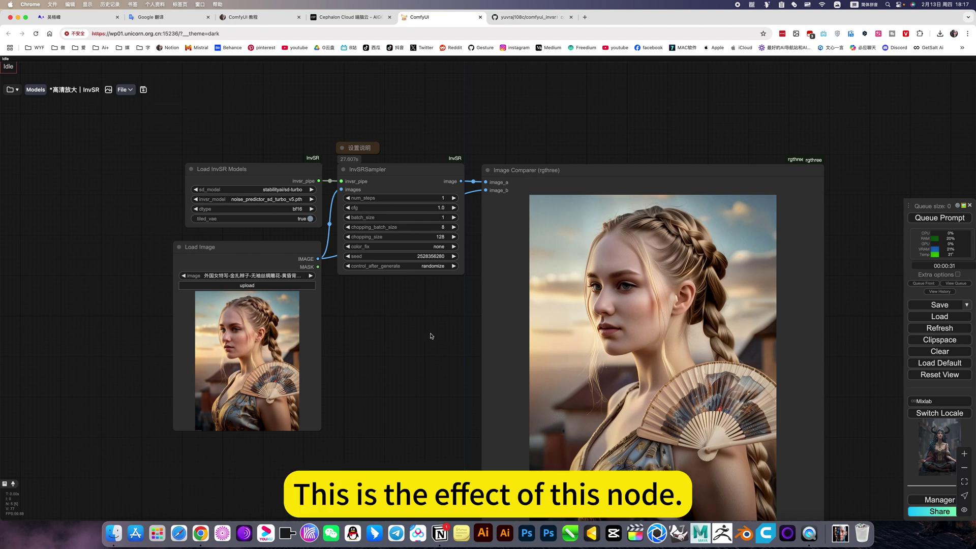
pyautogui.moveTo(429, 333); pyautogui.dragTo(342, 297)
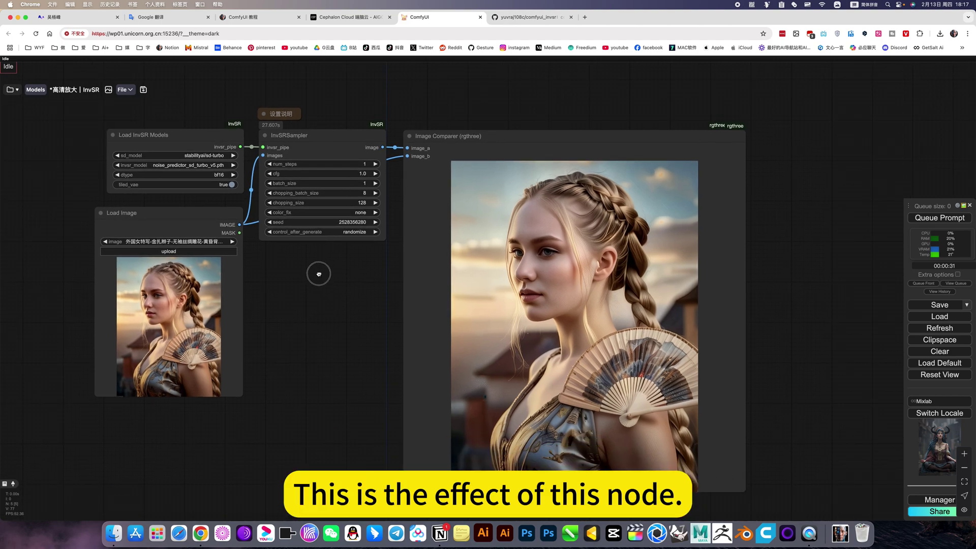
pyautogui.scroll(2, 319, 273)
pyautogui.scroll(2, 367, 305)
pyautogui.scroll(2, 415, 340)
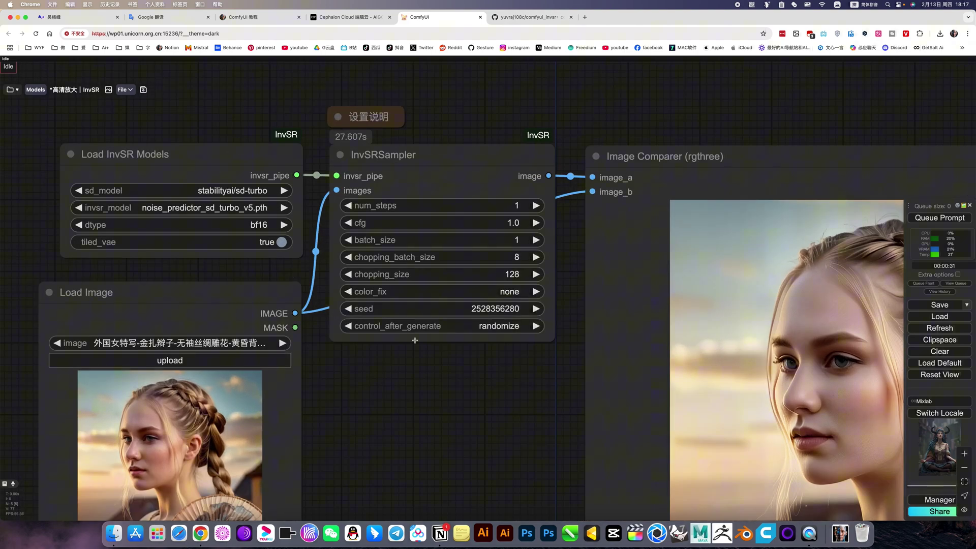
pyautogui.moveTo(454, 384)
pyautogui.mouseDown()
pyautogui.moveTo(395, 361)
pyautogui.moveTo(413, 333)
pyautogui.mouseUp()
pyautogui.click(416, 236)
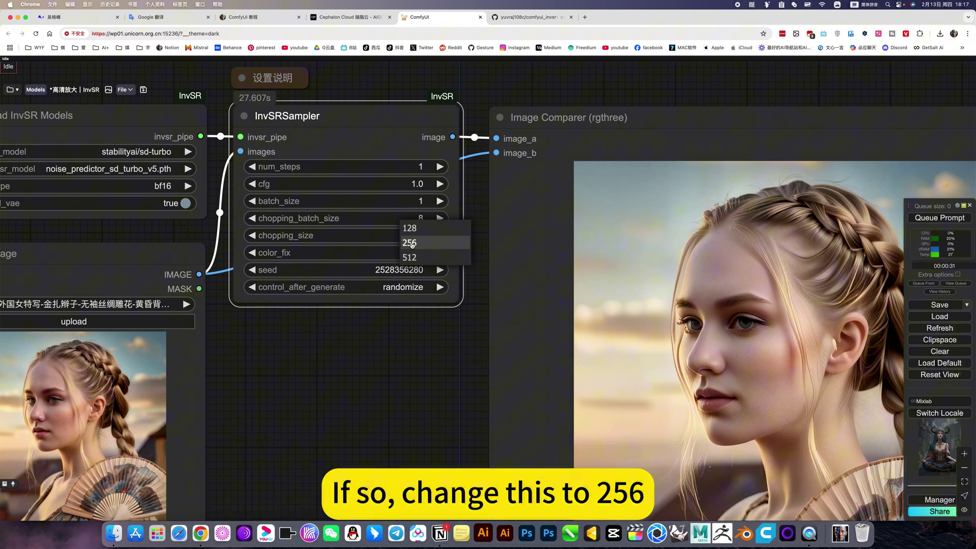
pyautogui.click(412, 228)
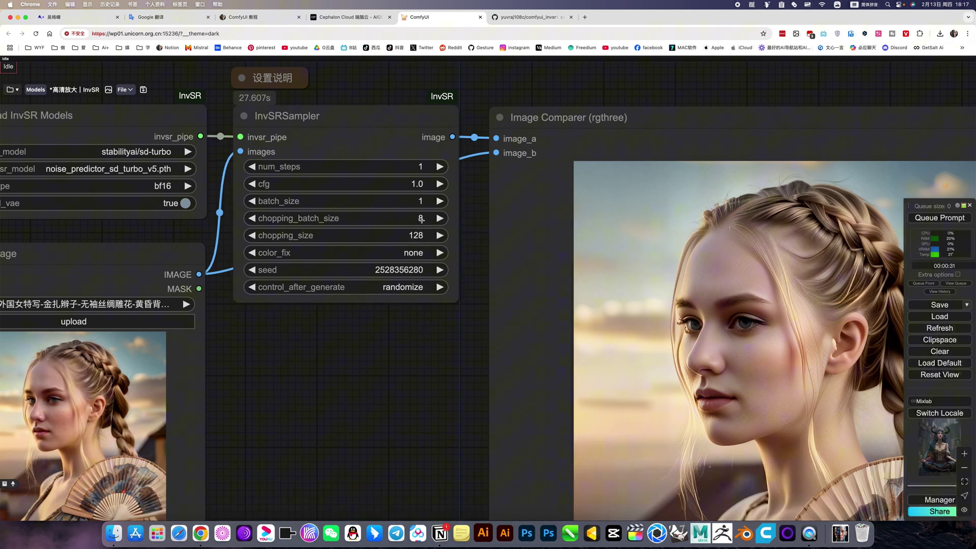
pyautogui.scroll(-5, 395, 397)
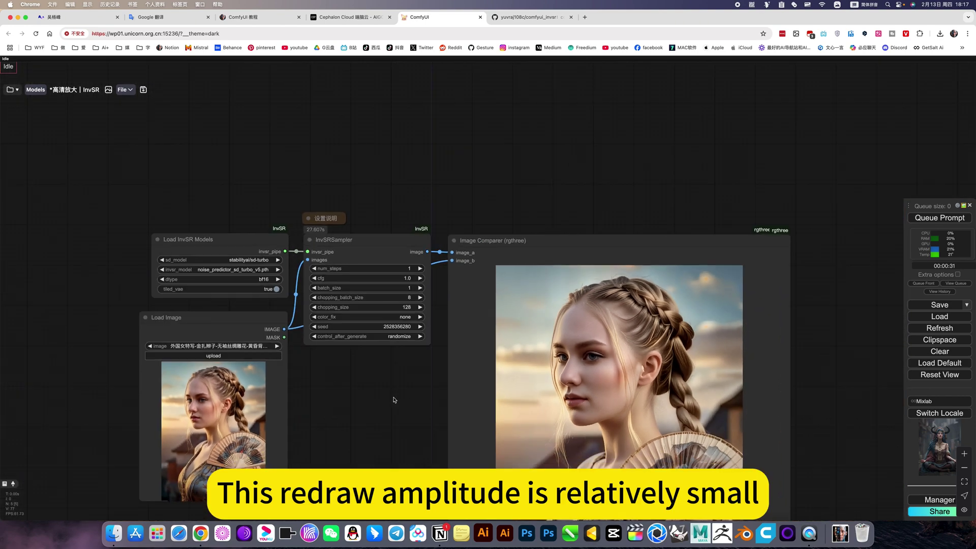
pyautogui.scroll(-3, 375, 327)
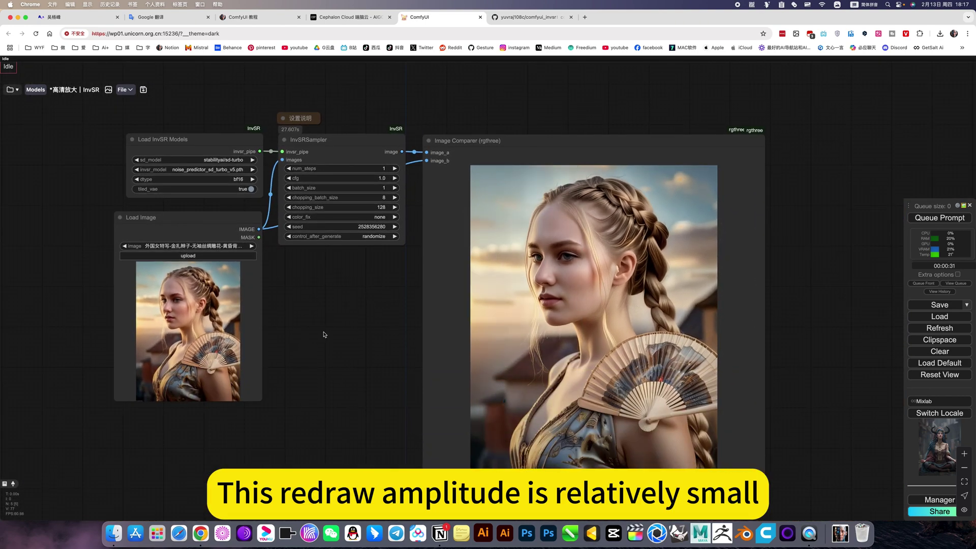
pyautogui.hscroll(-2, 351, 321)
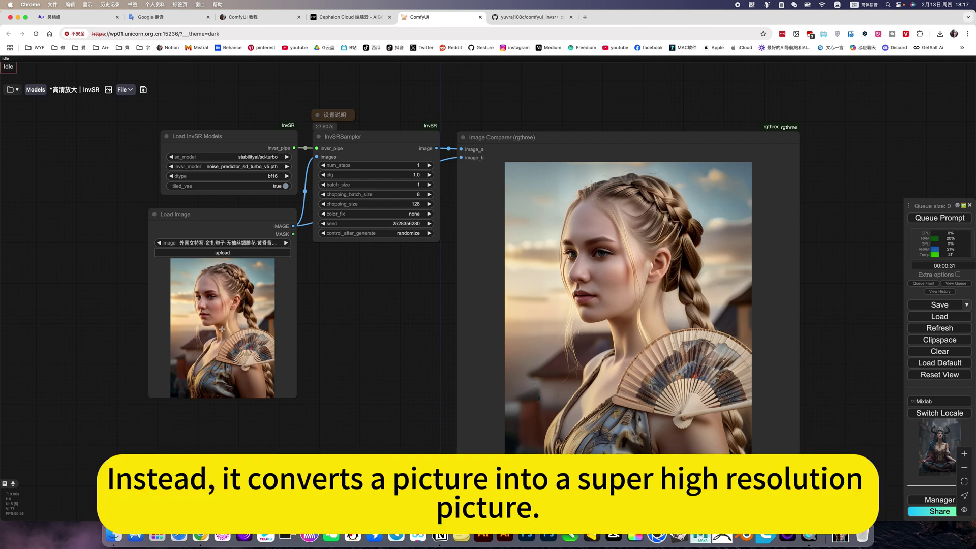
pyautogui.scroll(3, 387, 251)
pyautogui.hscroll(5, 386, 251)
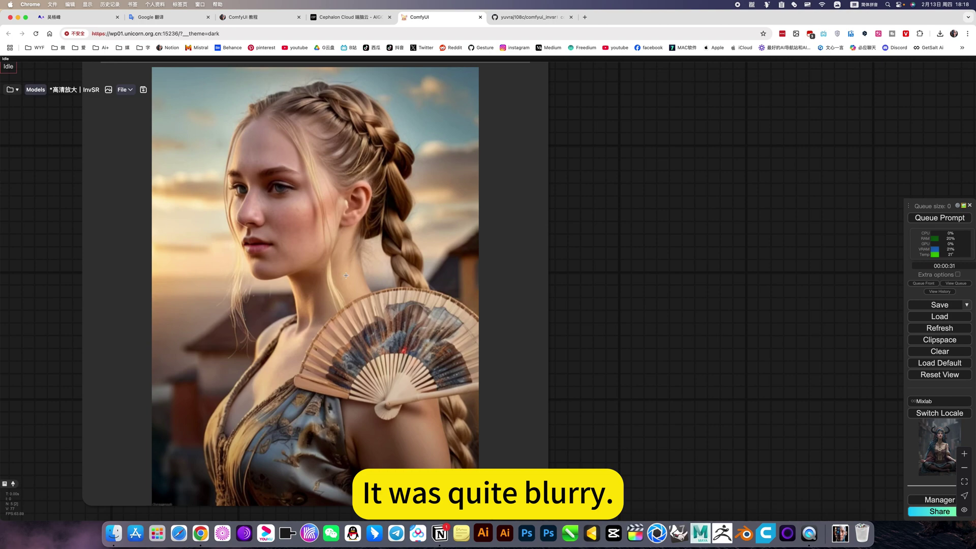
pyautogui.hscroll(-10, 345, 275)
pyautogui.scroll(-3, 457, 359)
pyautogui.scroll(2, 387, 311)
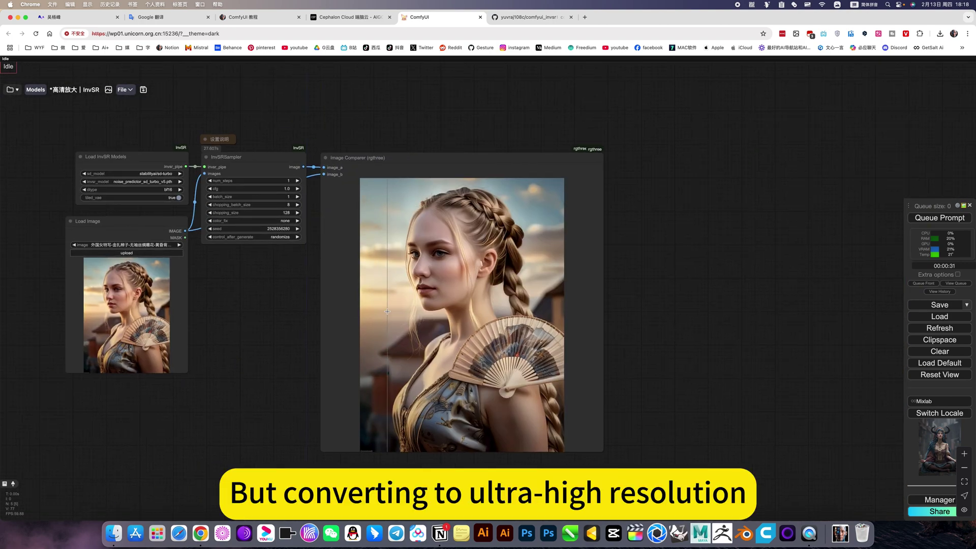
pyautogui.scroll(5, 462, 259)
pyautogui.scroll(3, 462, 272)
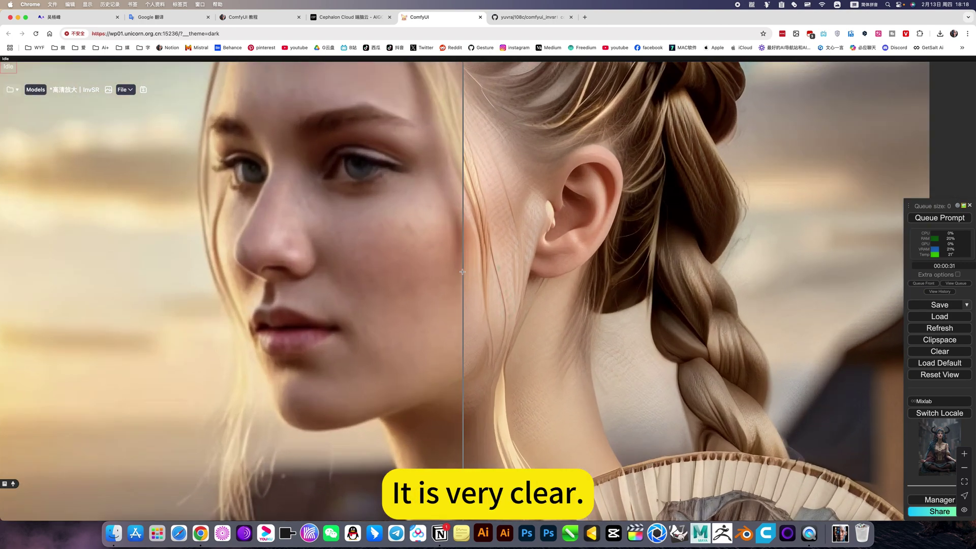
pyautogui.scroll(-3, 462, 272)
pyautogui.scroll(-3, 462, 271)
pyautogui.scroll(-3, 462, 271)
pyautogui.scroll(-3, 463, 272)
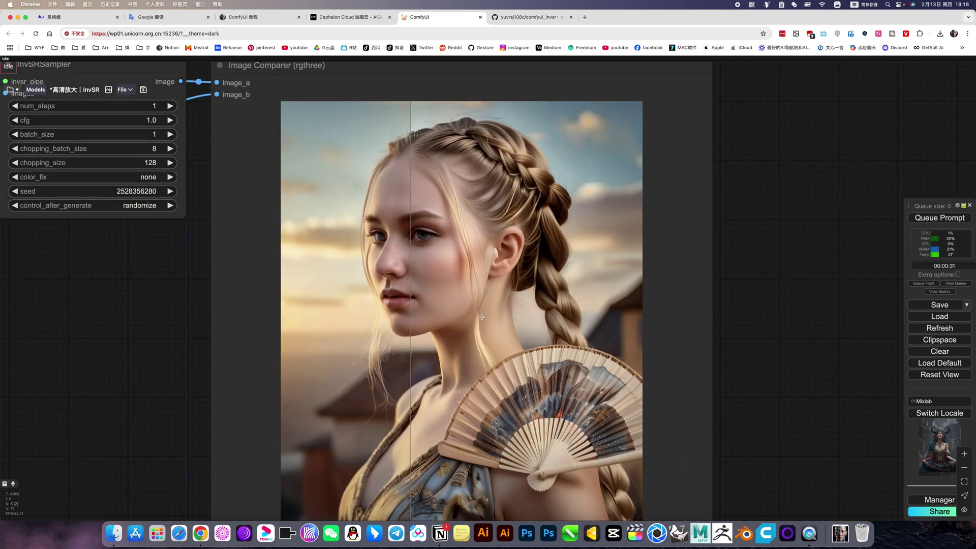
pyautogui.scroll(3, 577, 414)
pyautogui.scroll(3, 577, 415)
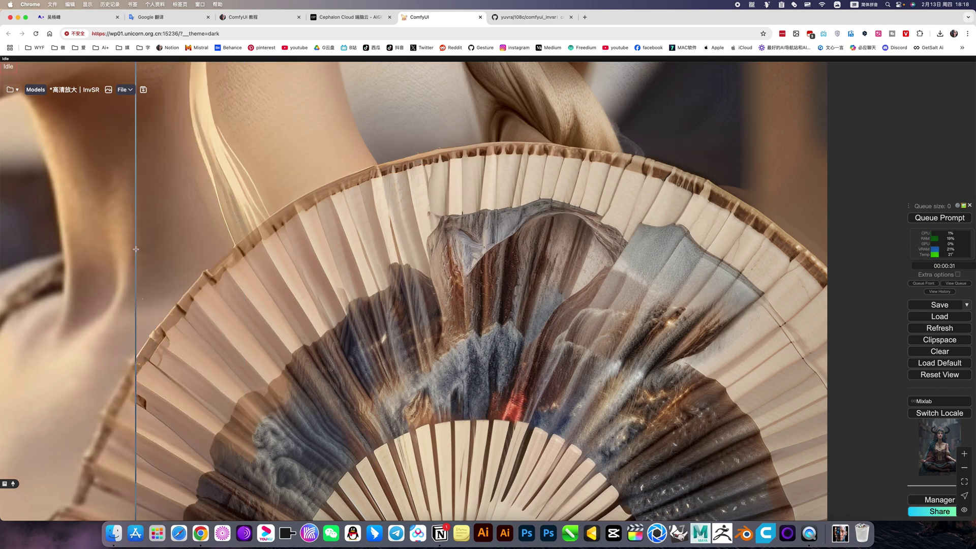
pyautogui.scroll(-2, 136, 248)
pyautogui.scroll(-3, 136, 252)
pyautogui.scroll(-2, 134, 258)
pyautogui.scroll(-2, 134, 262)
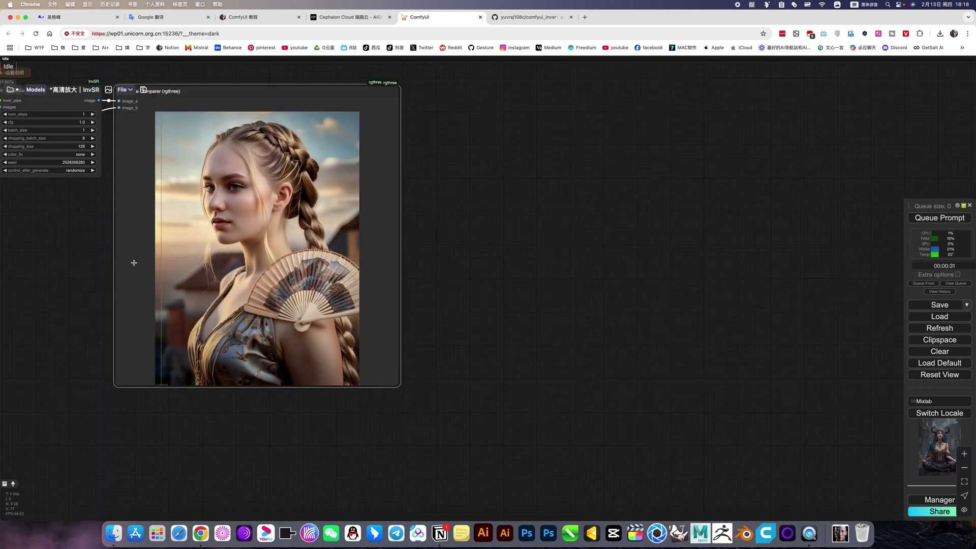
# - Load 外国女孩-坐地上打坐-背景城镇.png, the horned meditating woman, into Load Image
pyautogui.moveTo(61, 252); pyautogui.dragTo(419, 273)
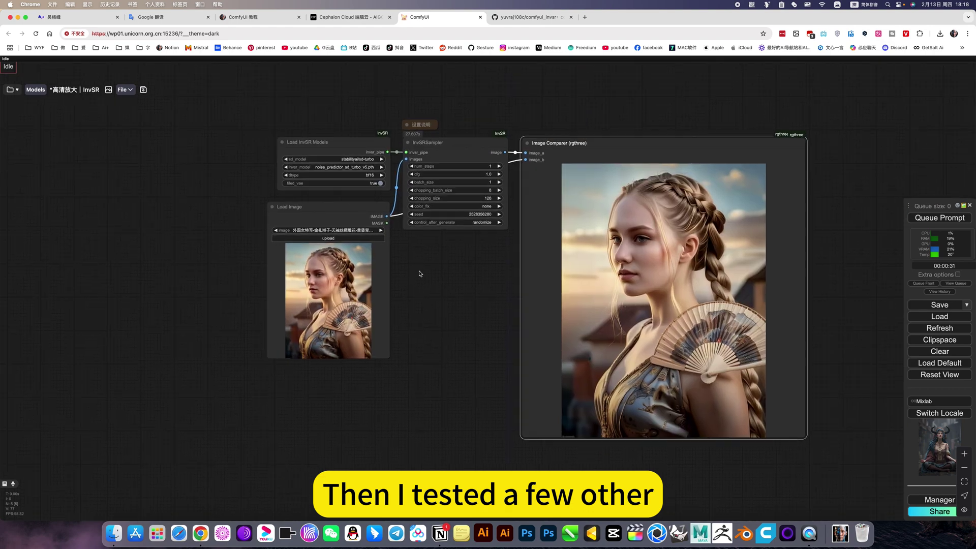
pyautogui.click(340, 232)
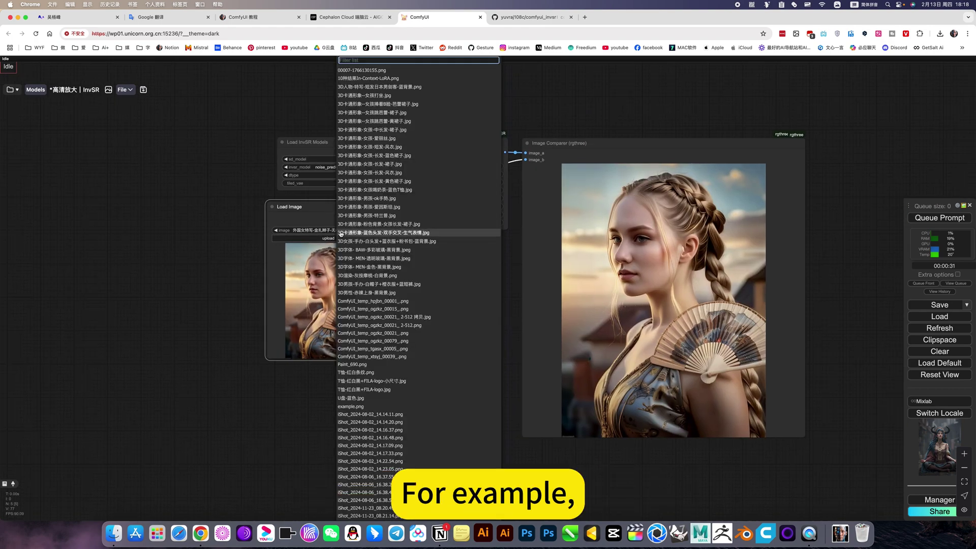
pyautogui.write('打坐')
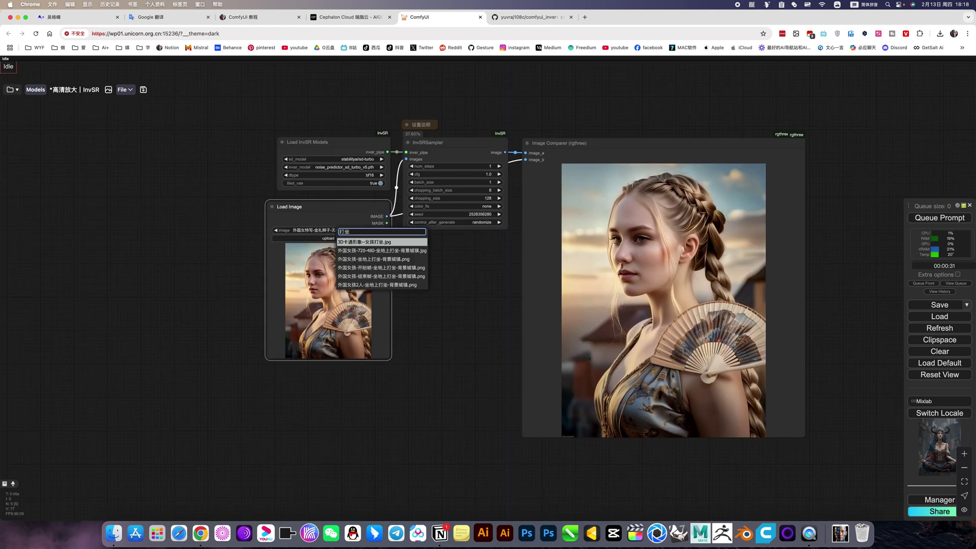
pyautogui.click(390, 254)
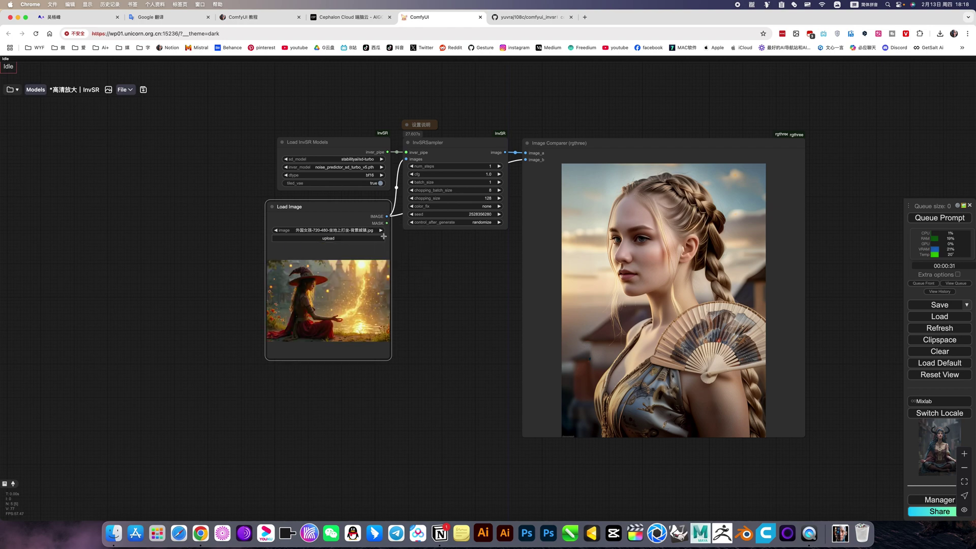
pyautogui.click(382, 230)
pyautogui.scroll(1, 327, 288)
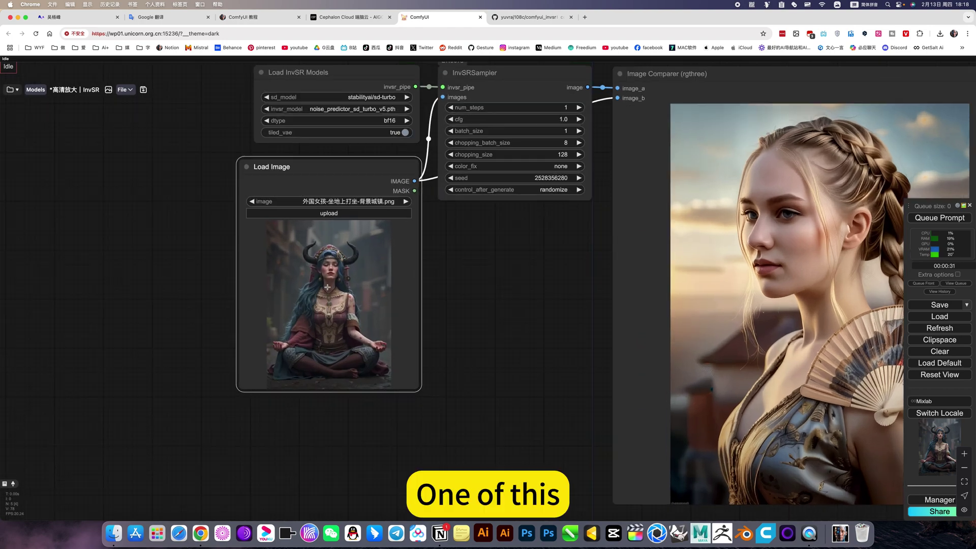
pyautogui.scroll(3, 327, 287)
pyautogui.scroll(2, 359, 305)
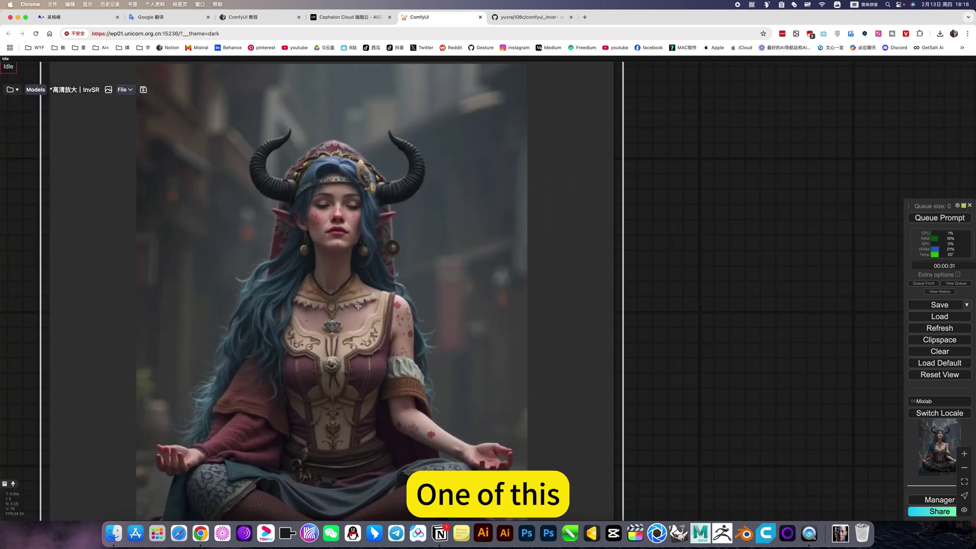
# - Queue the prompt so InvSRSampler upscales the horned meditating character
pyautogui.click(939, 220)
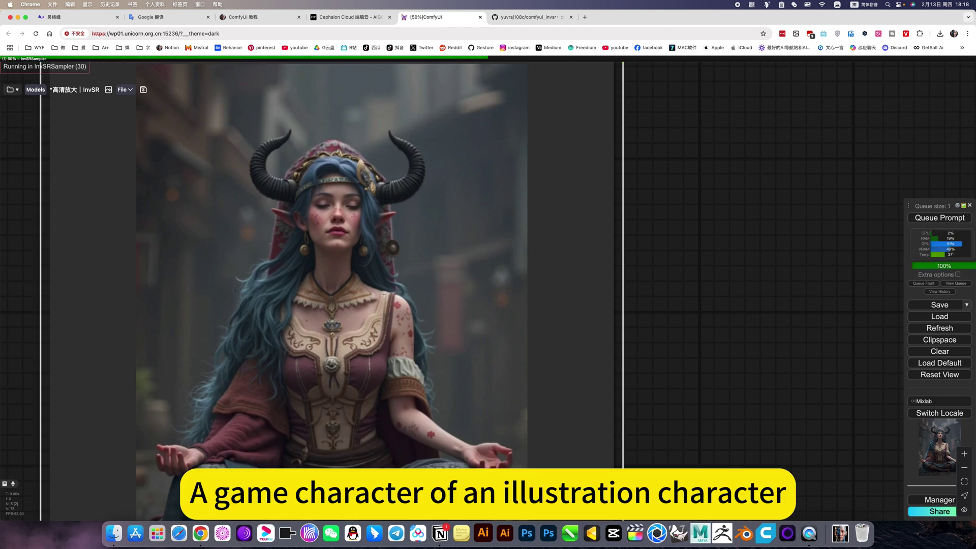
pyautogui.scroll(-3, 385, 295)
pyautogui.scroll(-2, 385, 296)
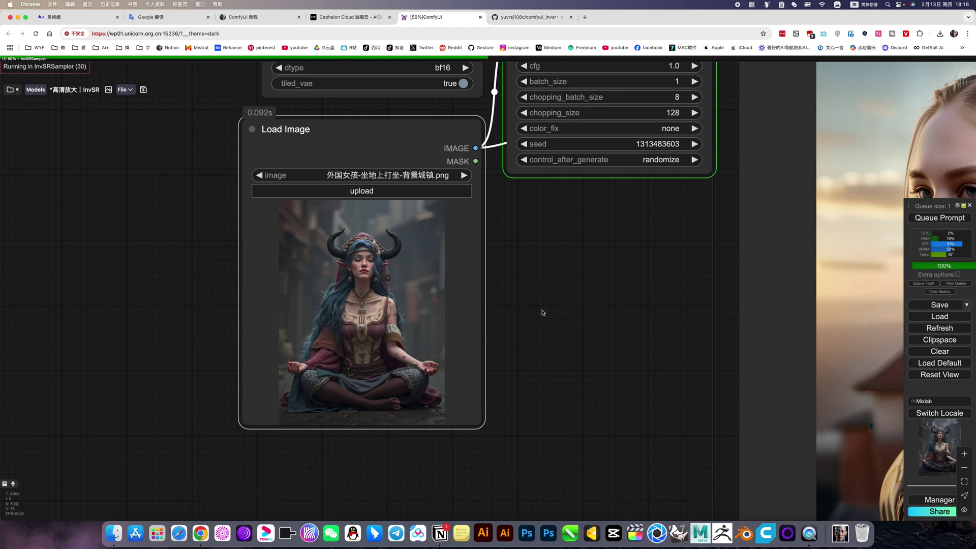
pyautogui.hscroll(3, 457, 320)
pyautogui.scroll(-2, 445, 351)
pyautogui.scroll(-2, 446, 351)
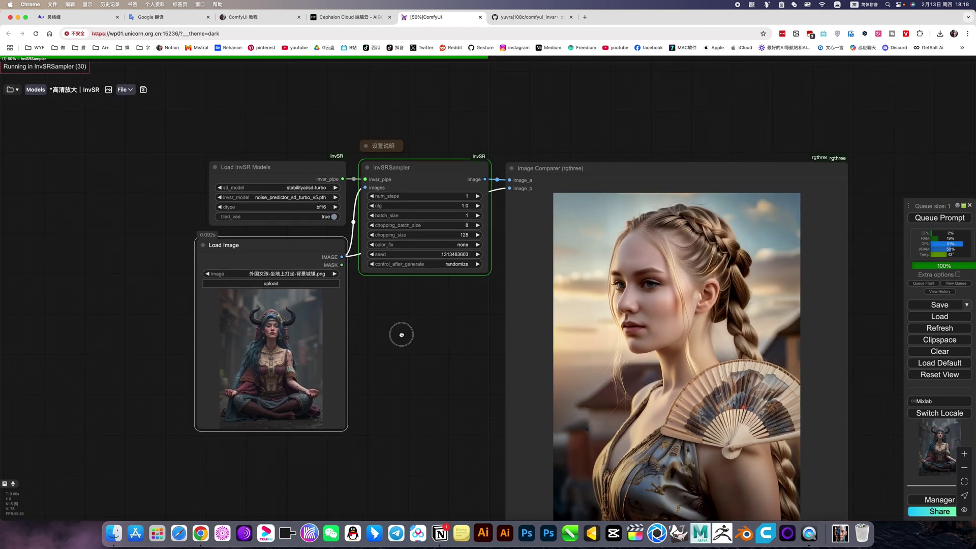
pyautogui.hscroll(2, 402, 334)
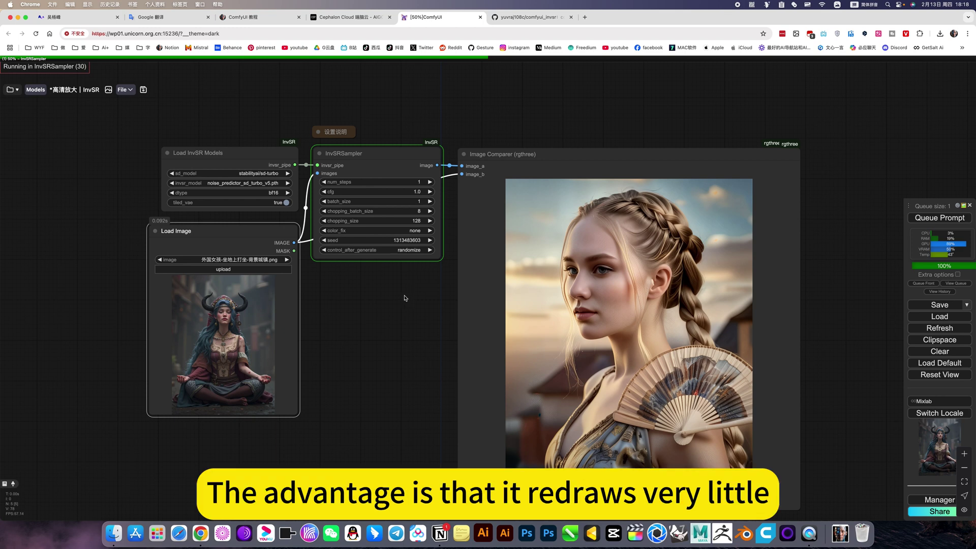
pyautogui.hscroll(3, 370, 301)
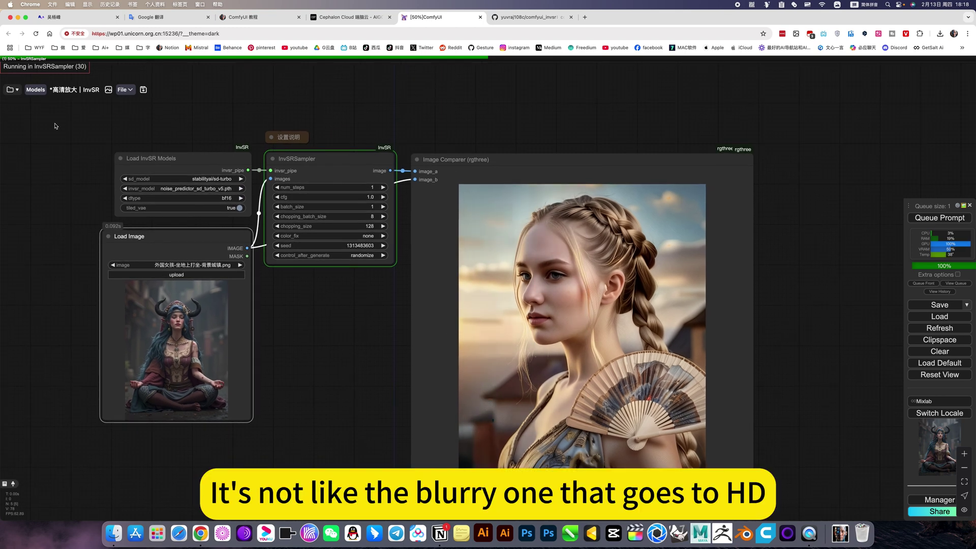
# - Open the saved-workflows browser and expand the top-level folder and image category
pyautogui.click(9, 90)
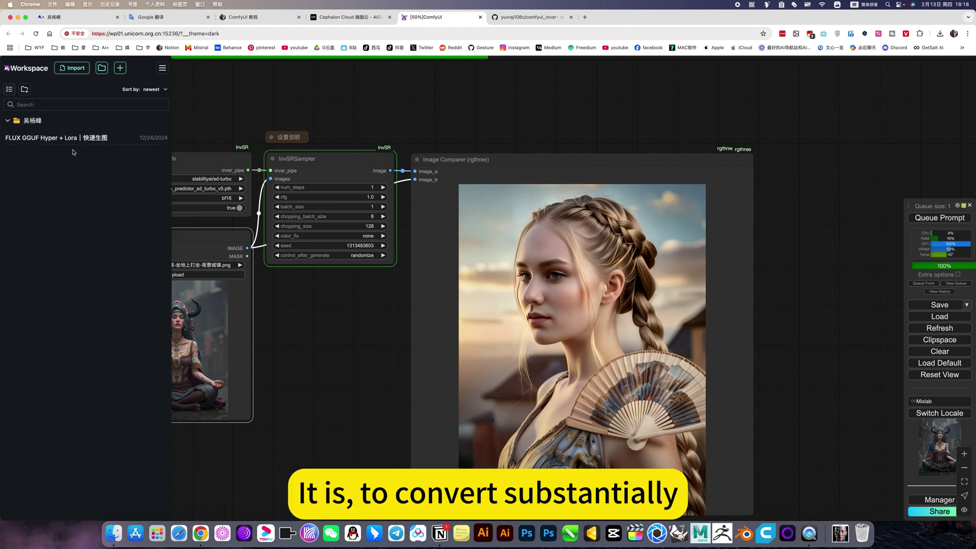
pyautogui.click(10, 121)
pyautogui.click(16, 137)
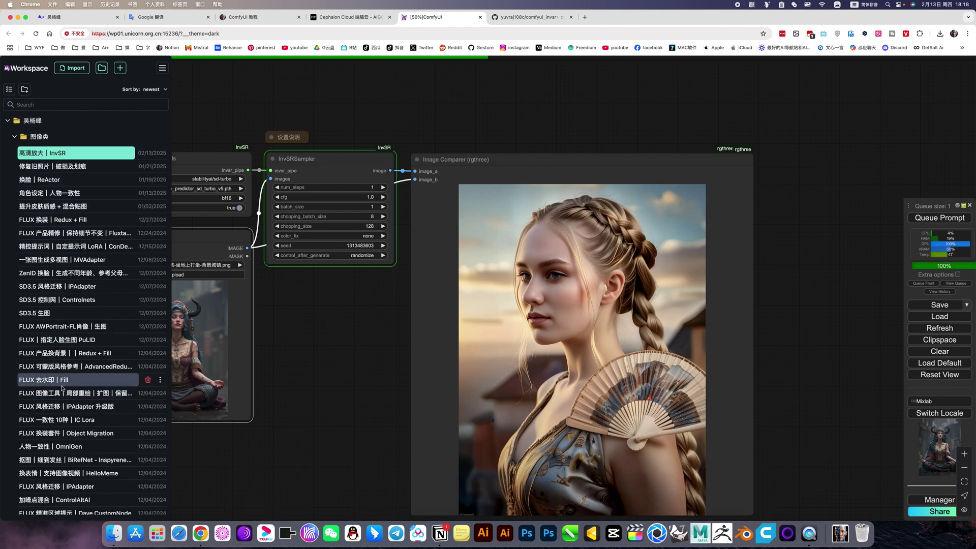
pyautogui.scroll(-5, 64, 378)
pyautogui.scroll(-5, 65, 320)
pyautogui.scroll(-5, 65, 382)
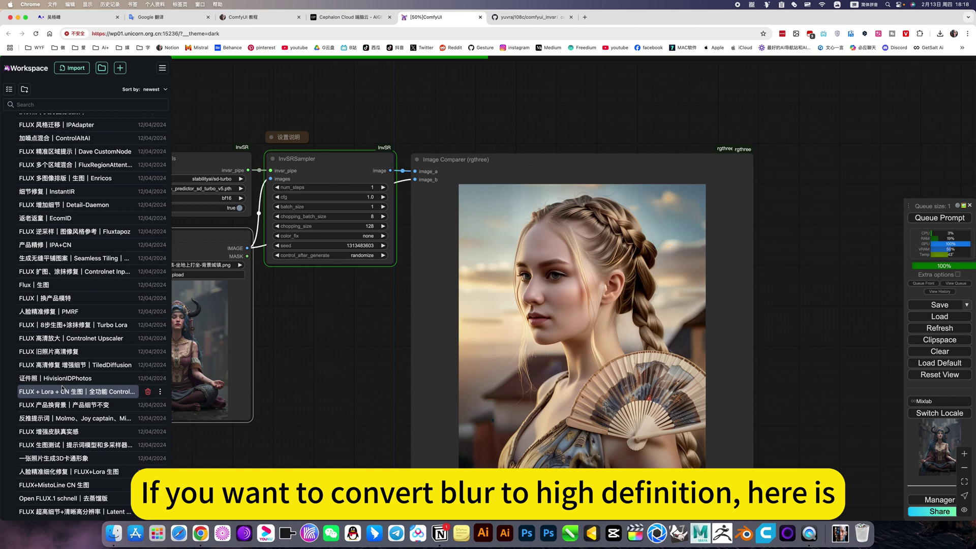
pyautogui.scroll(-2, 63, 389)
pyautogui.scroll(-2, 63, 389)
pyautogui.scroll(-3, 62, 389)
pyautogui.scroll(-2, 63, 389)
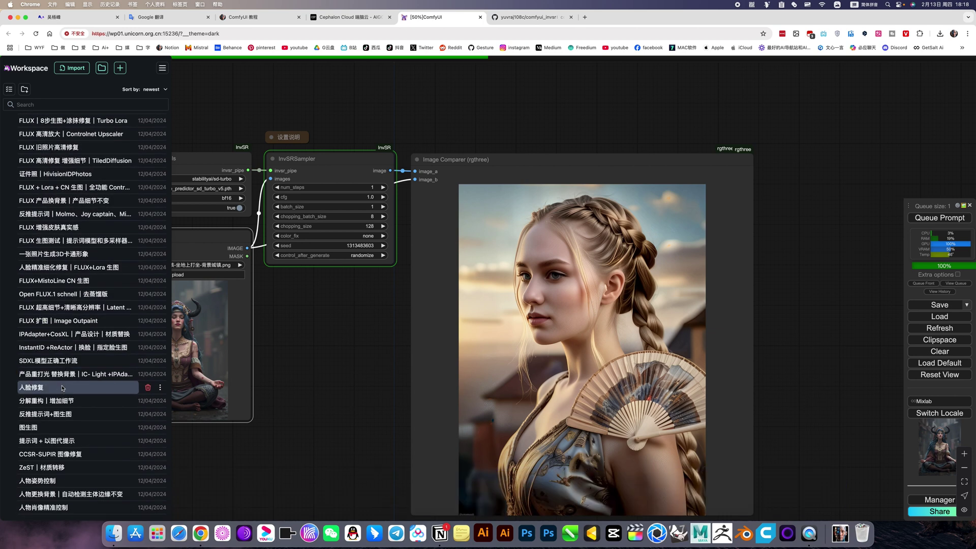
pyautogui.scroll(-2, 62, 389)
pyautogui.scroll(-2, 63, 389)
pyautogui.scroll(-2, 62, 389)
pyautogui.scroll(-2, 62, 389)
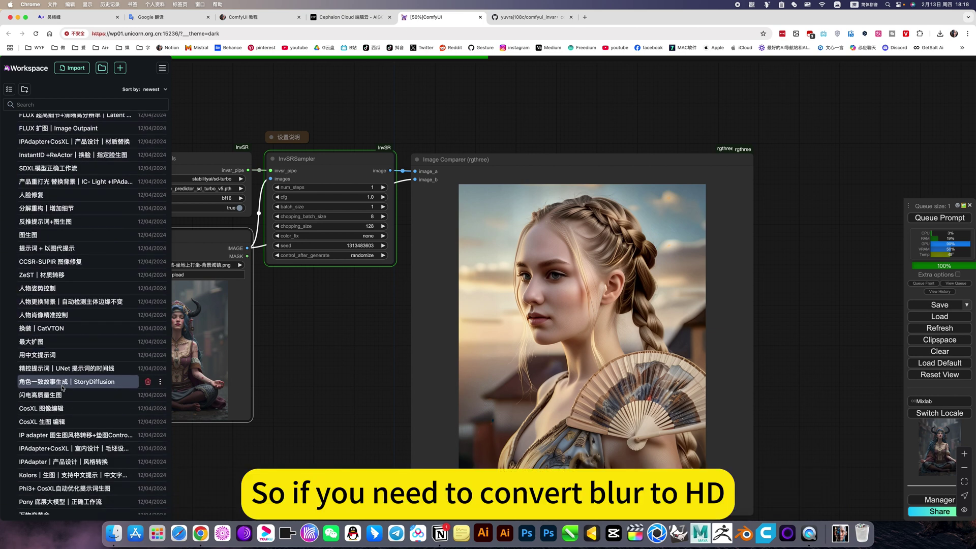
pyautogui.scroll(-1, 63, 389)
pyautogui.scroll(-2, 63, 389)
pyautogui.scroll(-3, 62, 389)
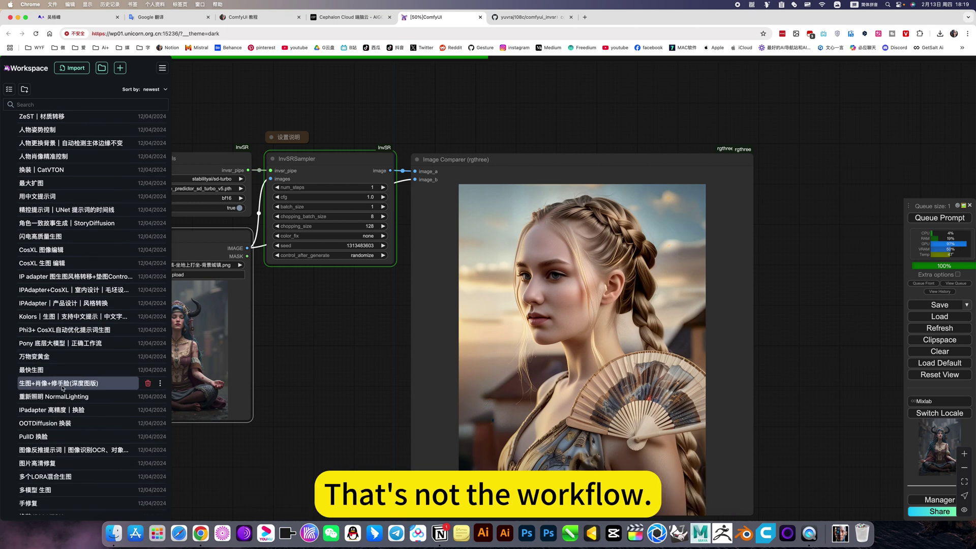
pyautogui.scroll(-5, 63, 389)
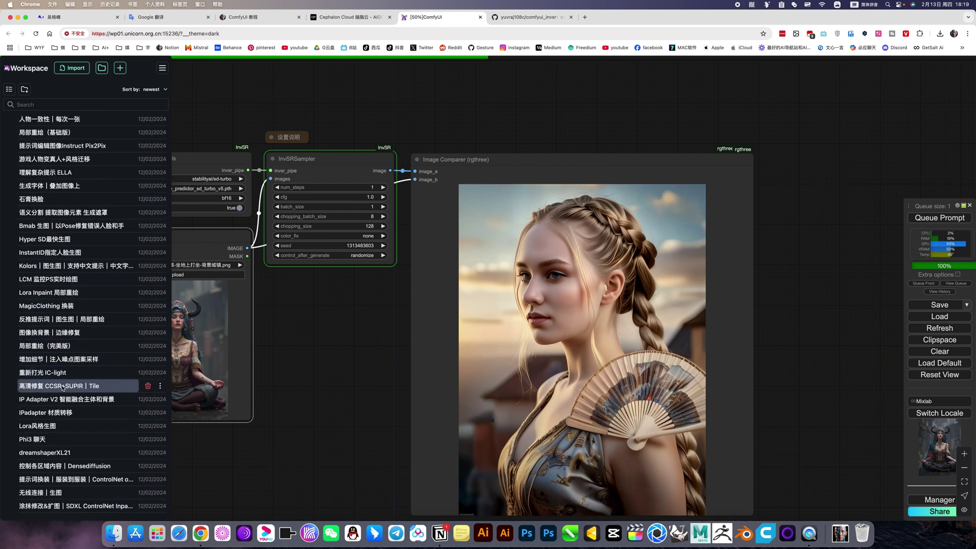
pyautogui.scroll(-1, 63, 388)
pyautogui.scroll(-2, 65, 390)
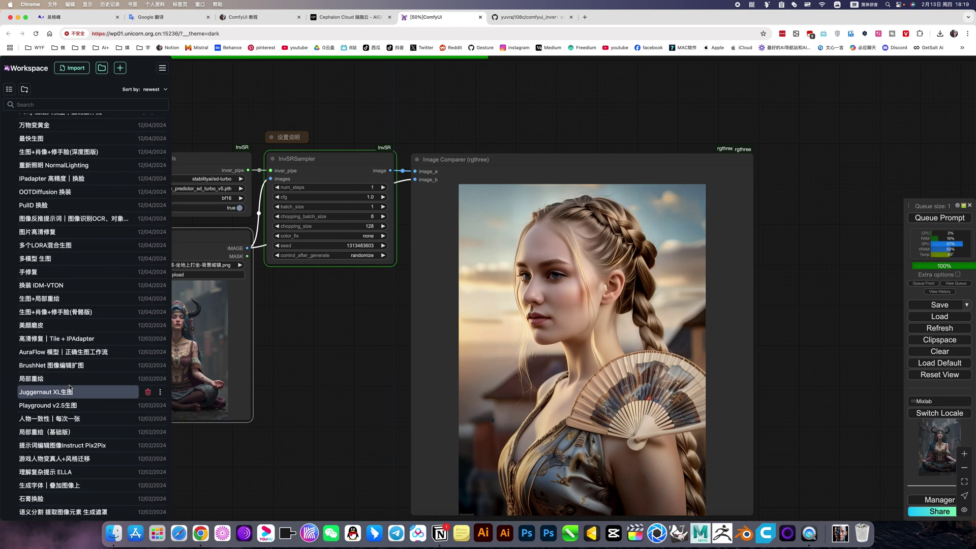
pyautogui.scroll(3, 69, 388)
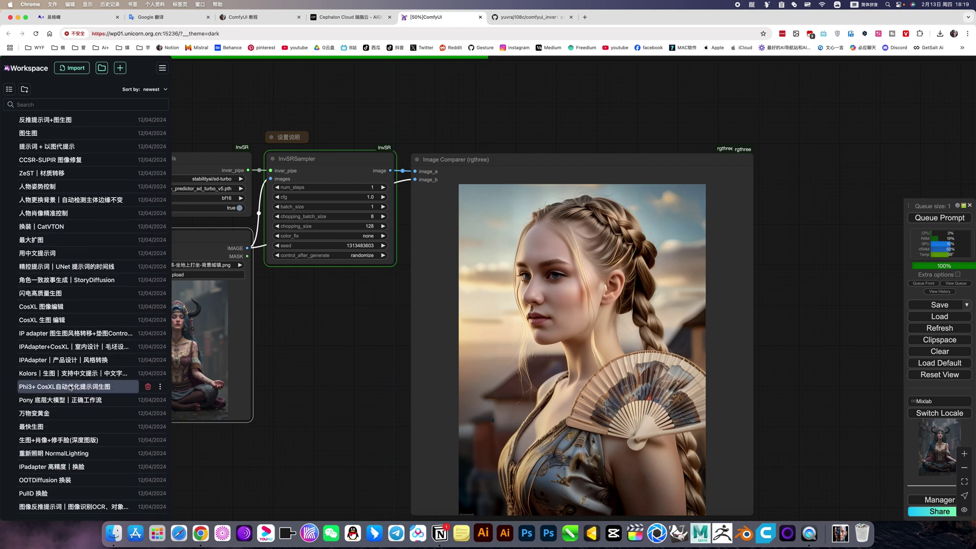
pyautogui.scroll(5, 70, 388)
pyautogui.scroll(5, 69, 389)
pyautogui.scroll(4, 68, 389)
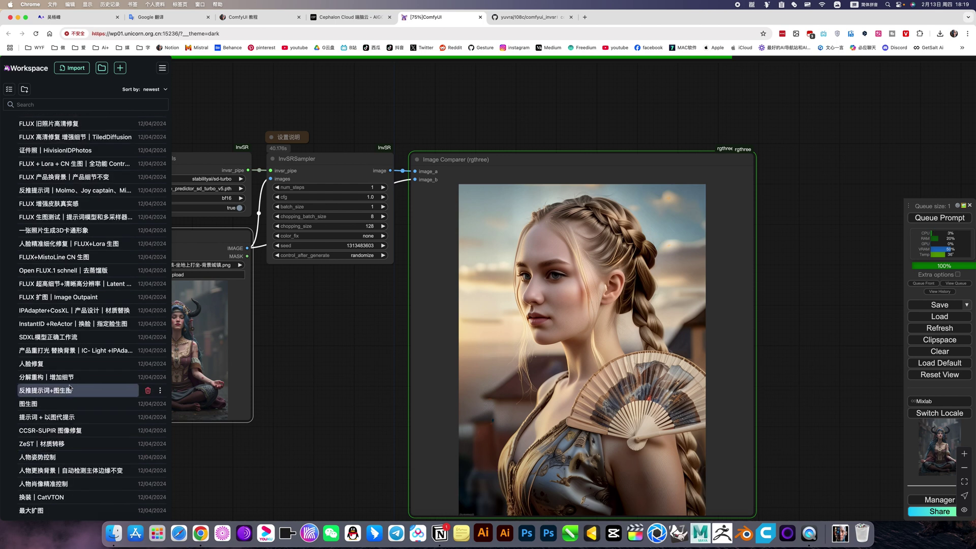
pyautogui.scroll(1, 70, 389)
pyautogui.scroll(-2, 69, 389)
pyautogui.scroll(-2, 70, 389)
pyautogui.scroll(-2, 69, 388)
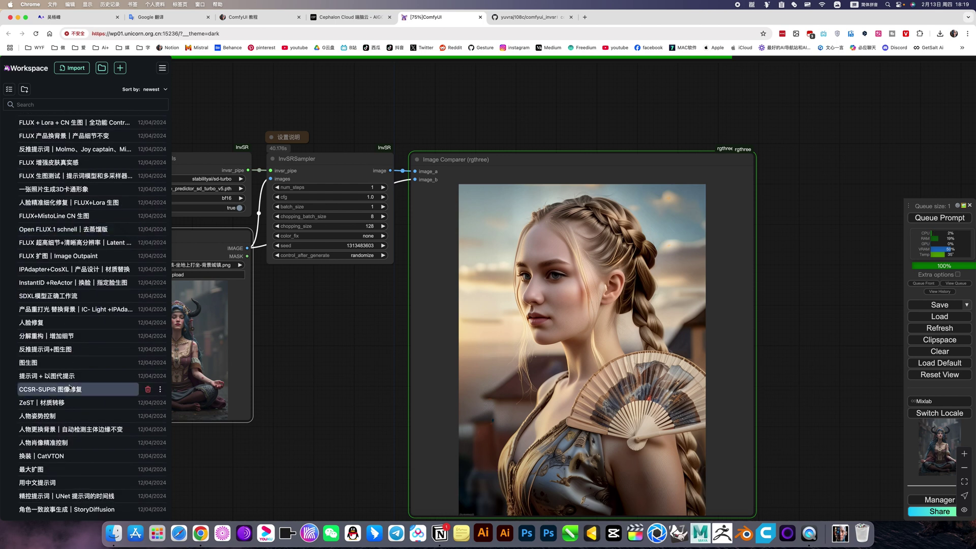
pyautogui.scroll(-3, 69, 388)
pyautogui.scroll(-3, 70, 389)
pyautogui.scroll(-3, 69, 387)
pyautogui.scroll(-2, 69, 387)
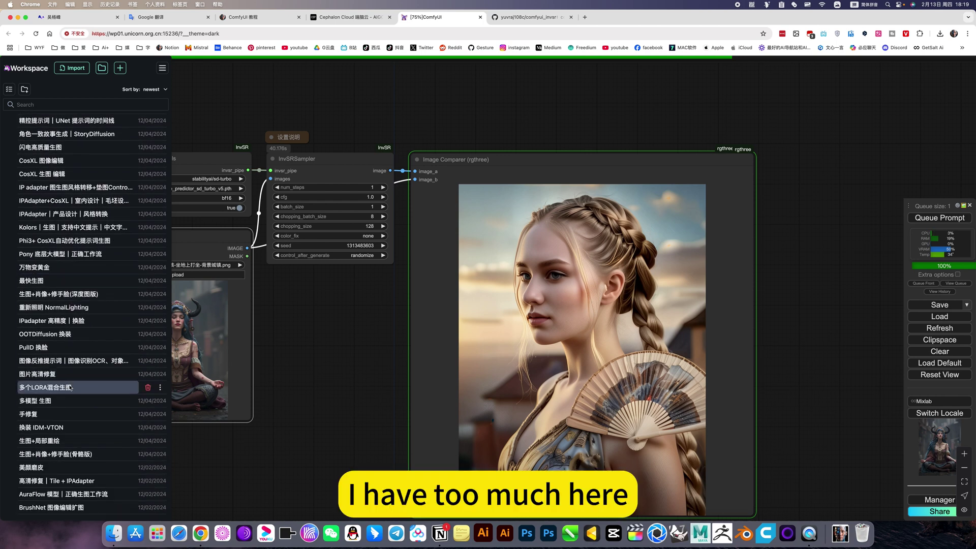
pyautogui.scroll(-2, 70, 388)
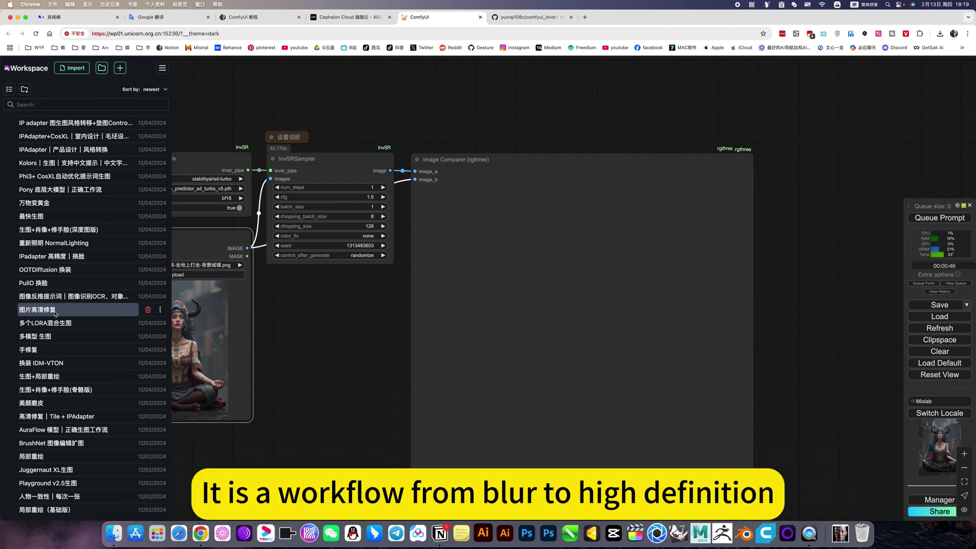
# - Close the workflow list and pan the node graph back into view
pyautogui.click(306, 323)
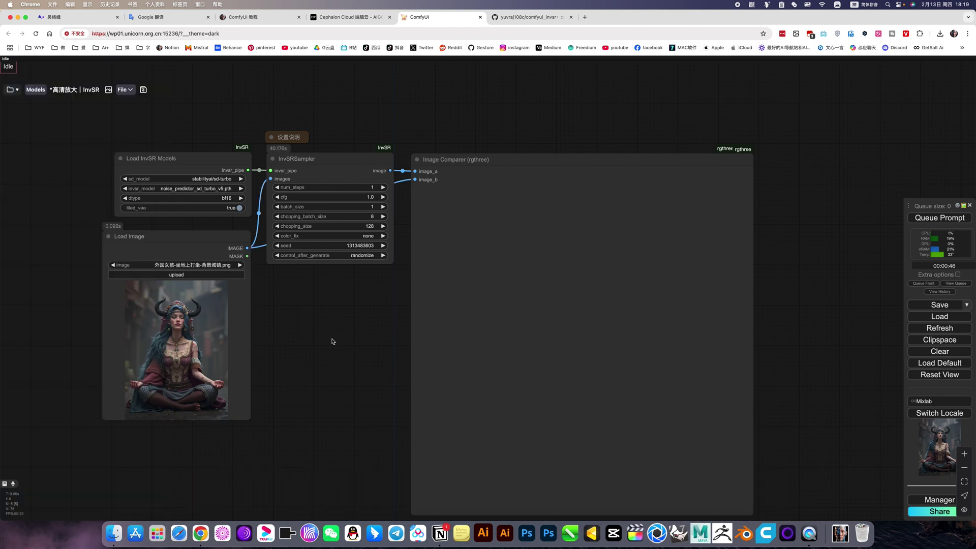
pyautogui.moveTo(331, 342); pyautogui.dragTo(318, 332)
pyautogui.scroll(2, 156, 332)
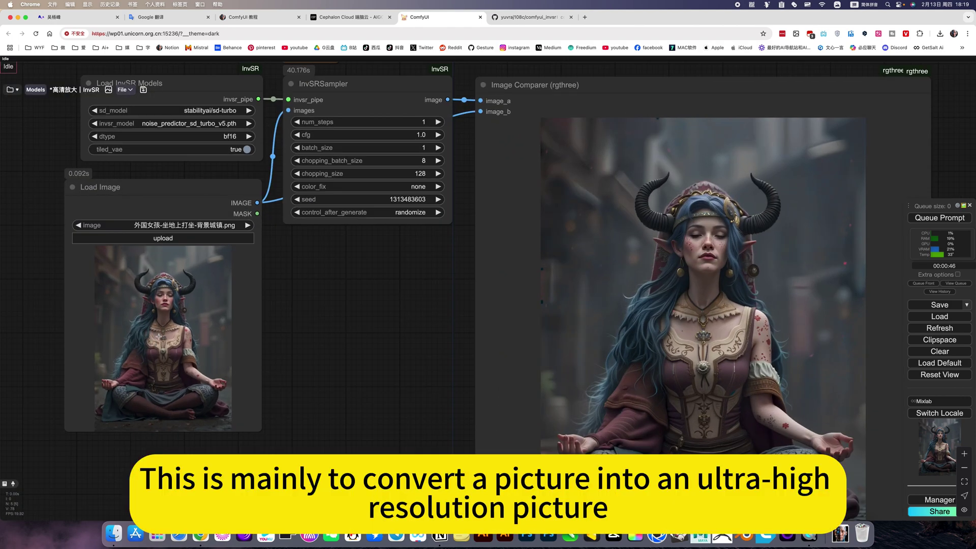
pyautogui.scroll(2, 322, 362)
pyautogui.scroll(2, 445, 363)
pyautogui.scroll(2, 367, 371)
pyautogui.scroll(-3, 367, 371)
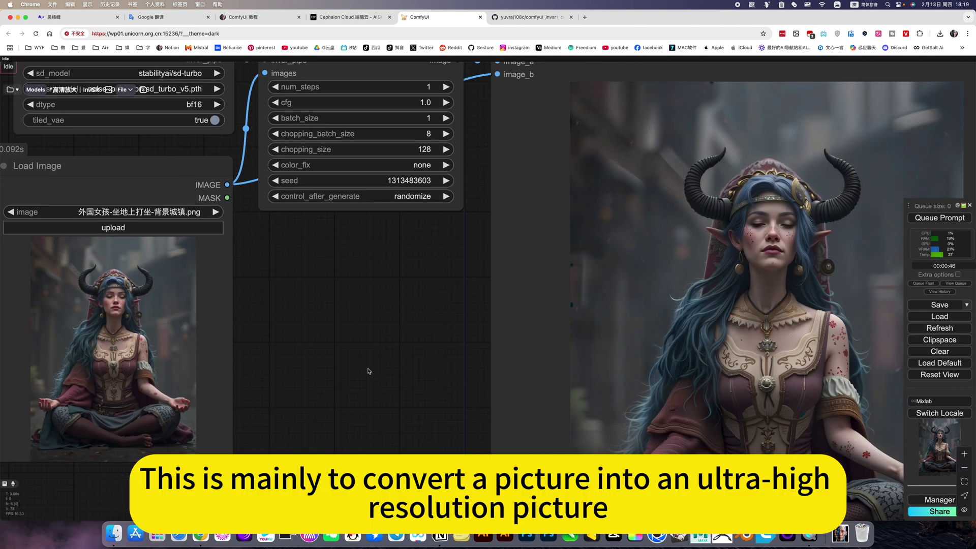
pyautogui.scroll(-2, 286, 351)
pyautogui.scroll(1, 286, 351)
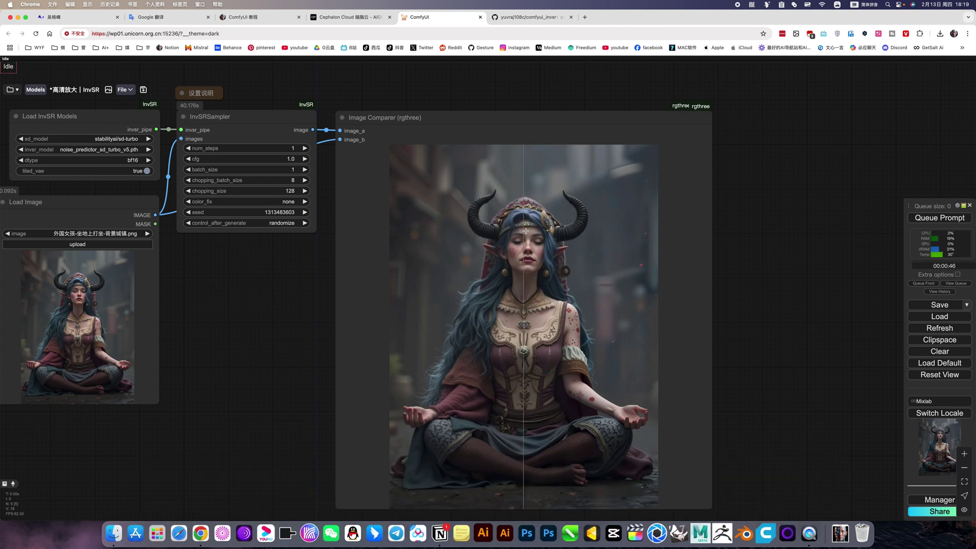
pyautogui.scroll(1, 533, 235)
pyautogui.scroll(2, 534, 236)
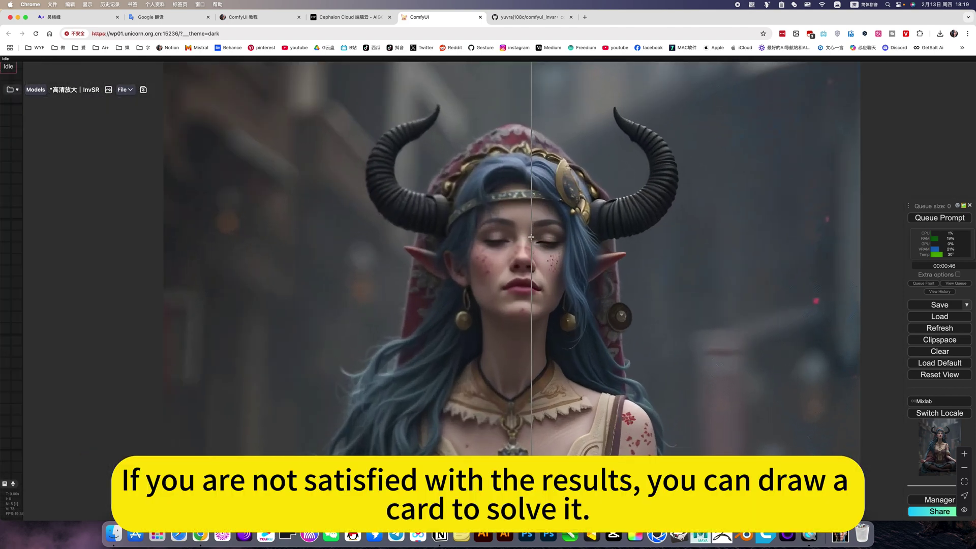
pyautogui.scroll(2, 538, 237)
pyautogui.scroll(2, 545, 238)
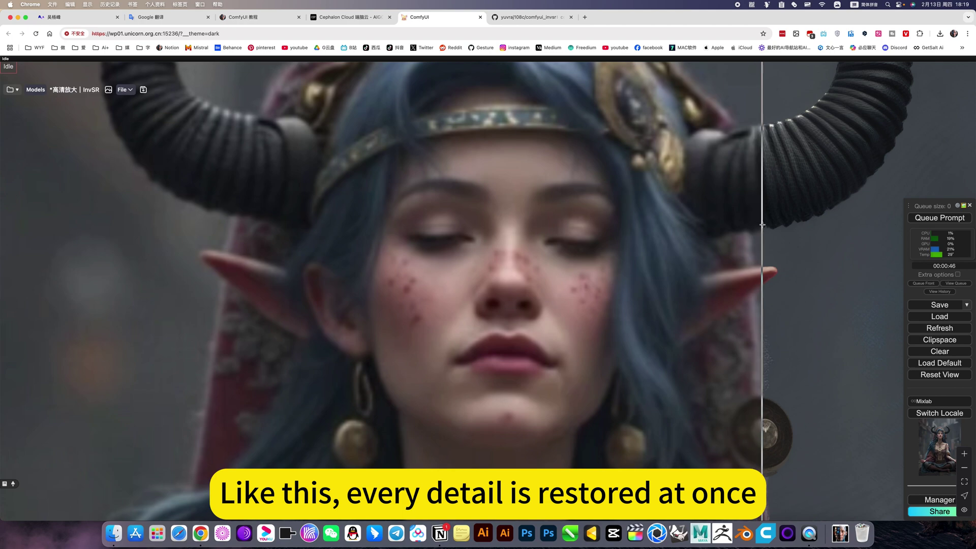
pyautogui.scroll(-5, 326, 223)
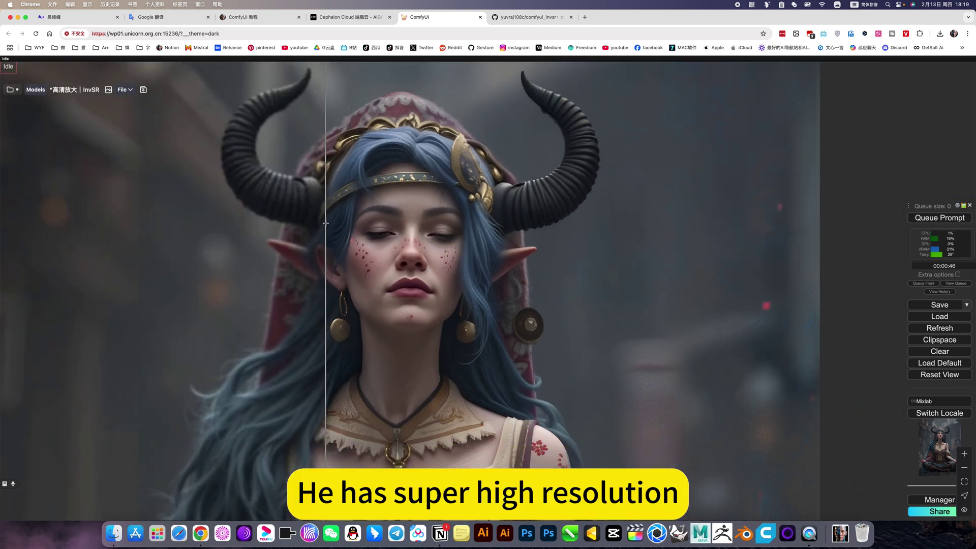
pyautogui.scroll(-5, 464, 229)
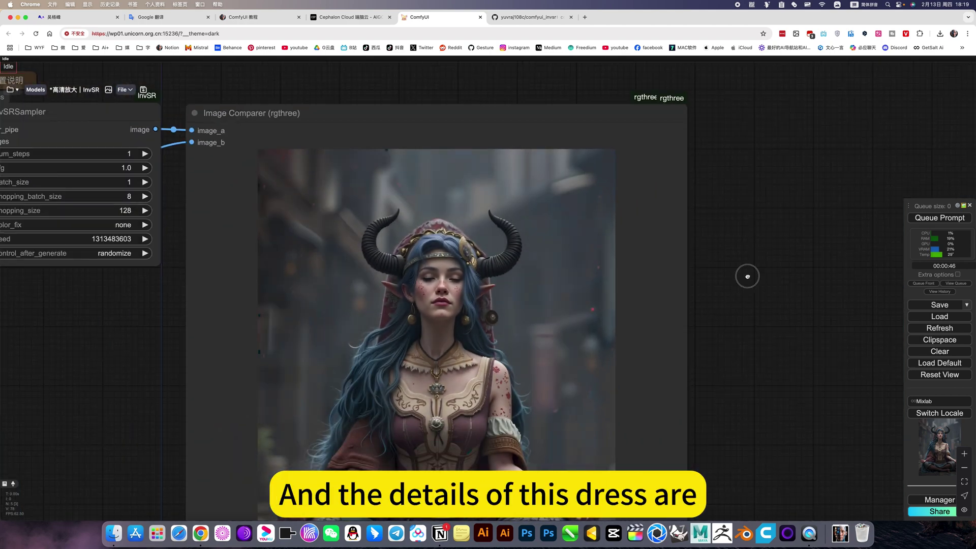
pyautogui.scroll(-5, 473, 196)
pyautogui.scroll(5, 473, 197)
pyautogui.scroll(5, 481, 196)
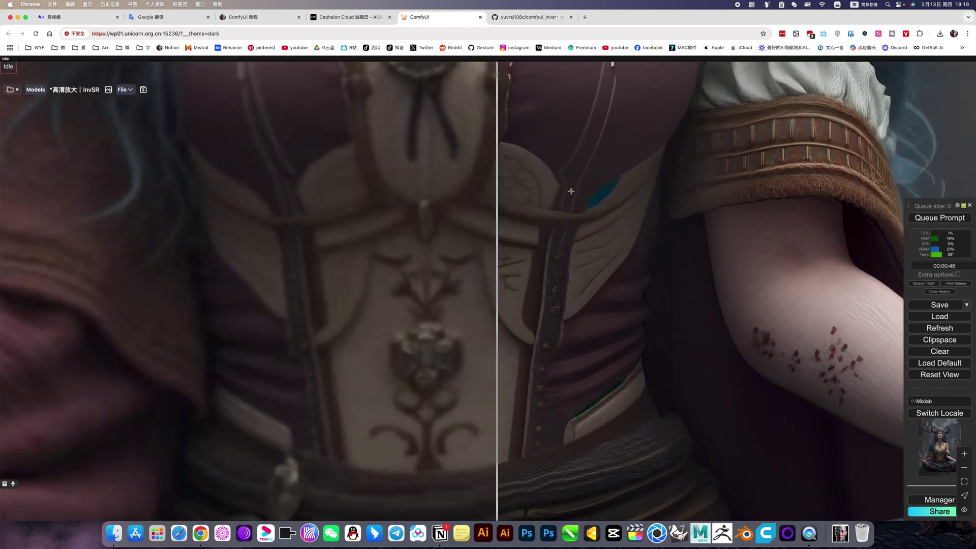
pyautogui.scroll(-3, 94, 181)
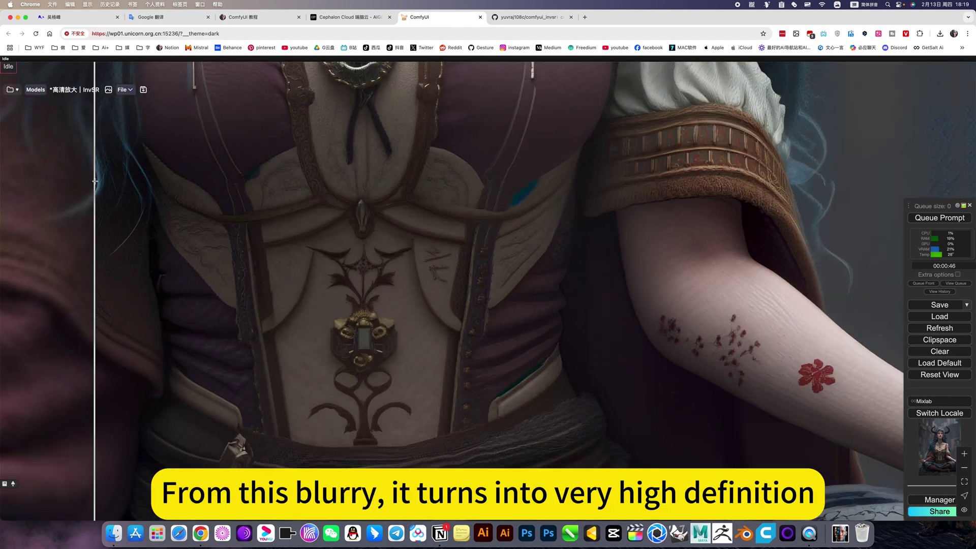
pyautogui.scroll(-3, 95, 180)
pyautogui.scroll(-3, 95, 181)
pyautogui.scroll(3, 305, 340)
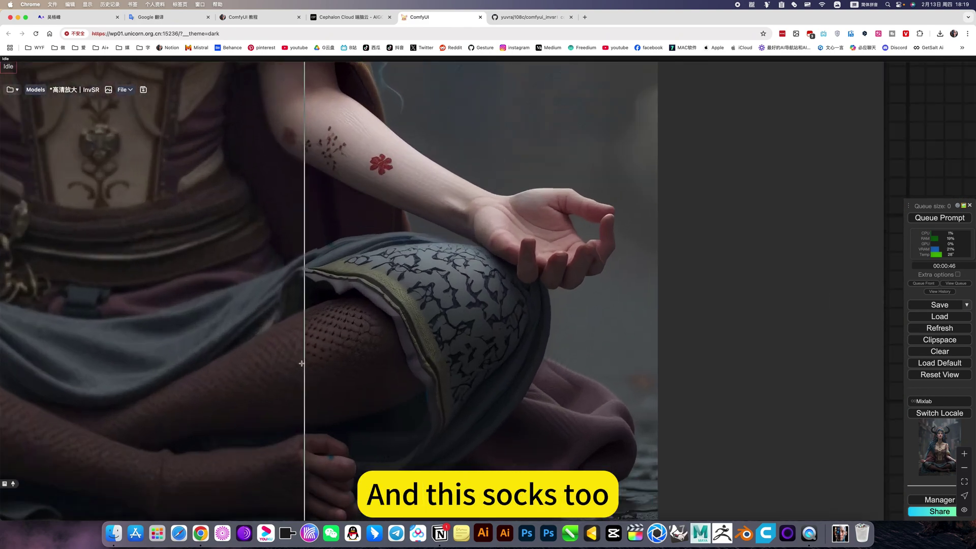
pyautogui.scroll(3, 500, 317)
pyautogui.scroll(-2, 500, 316)
pyautogui.scroll(-2, 500, 317)
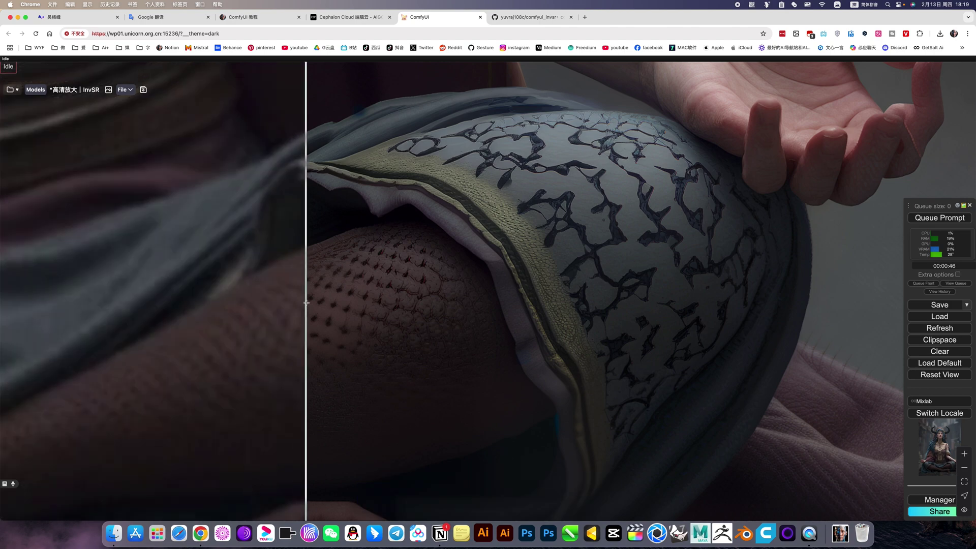
pyautogui.scroll(-3, 306, 303)
pyautogui.scroll(-3, 306, 303)
pyautogui.scroll(-2, 305, 290)
pyautogui.scroll(-2, 271, 247)
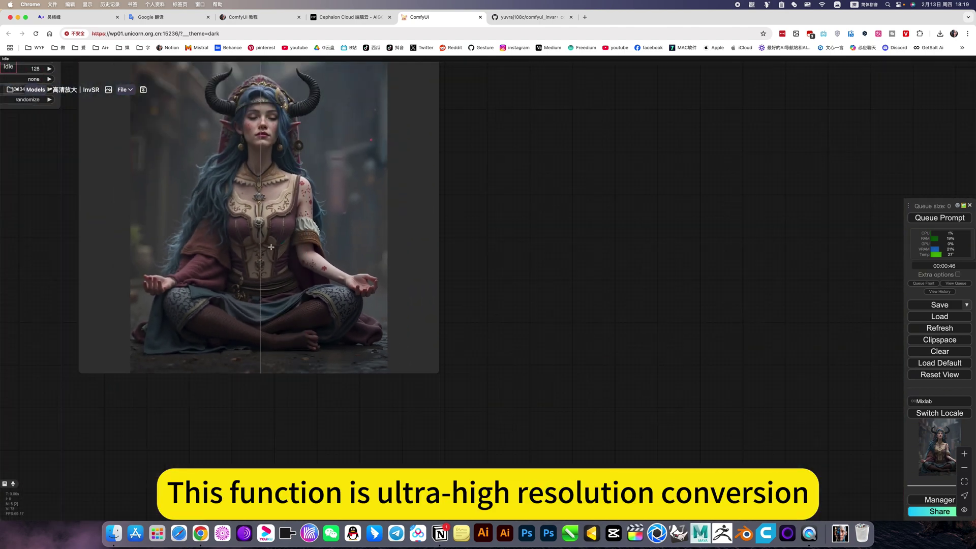
# - Pan the canvas to centre the full InvSR node graph and the Image Comparer in view
pyautogui.moveTo(479, 223); pyautogui.dragTo(694, 266)
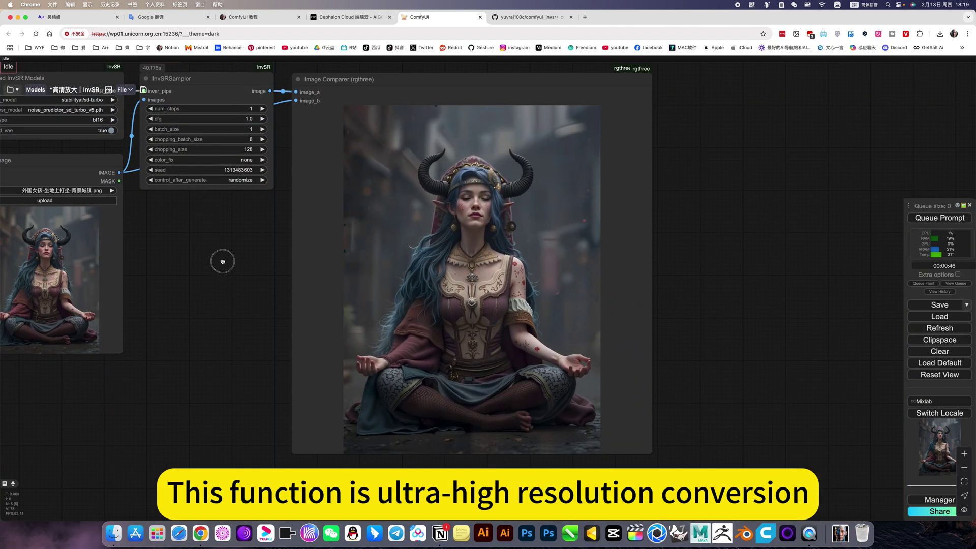
pyautogui.moveTo(222, 262); pyautogui.dragTo(278, 311)
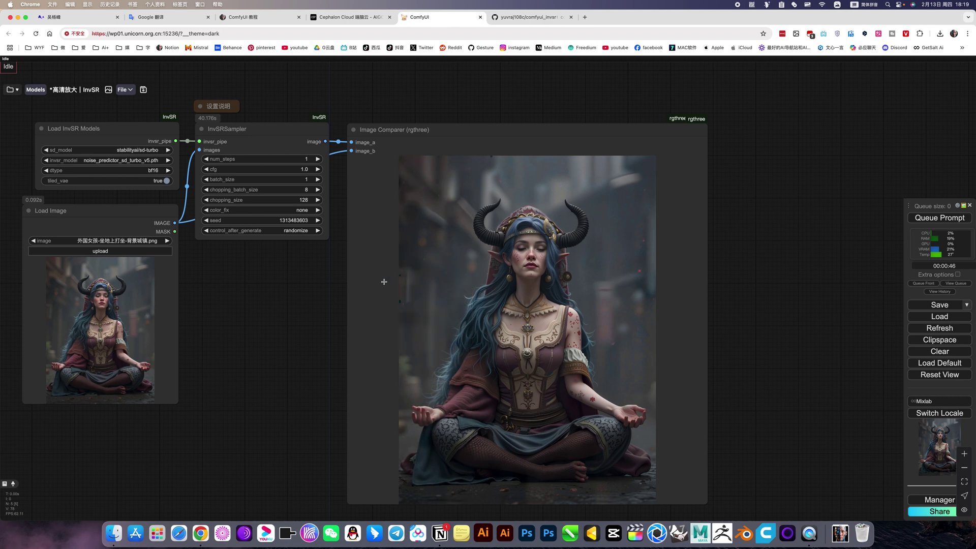
pyautogui.moveTo(269, 297); pyautogui.dragTo(287, 306)
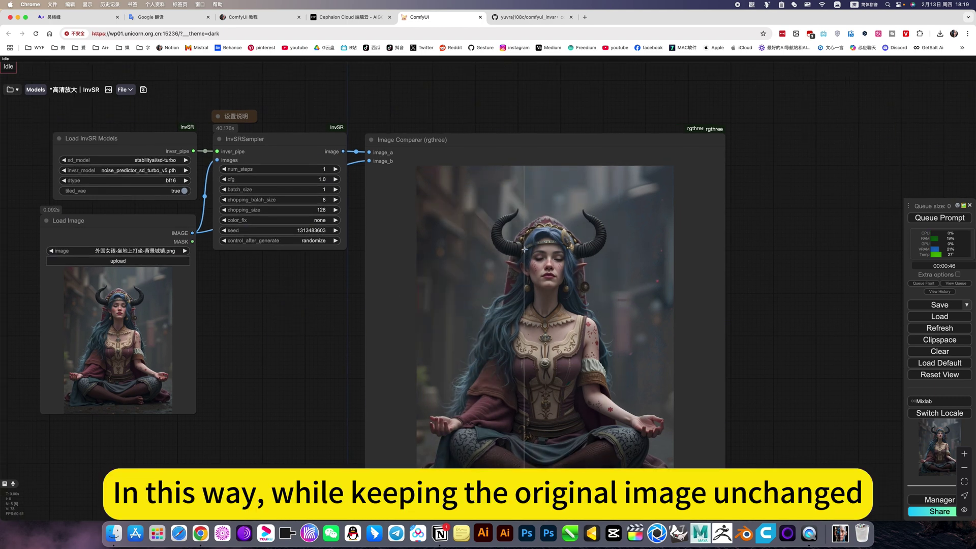
pyautogui.scroll(3, 574, 259)
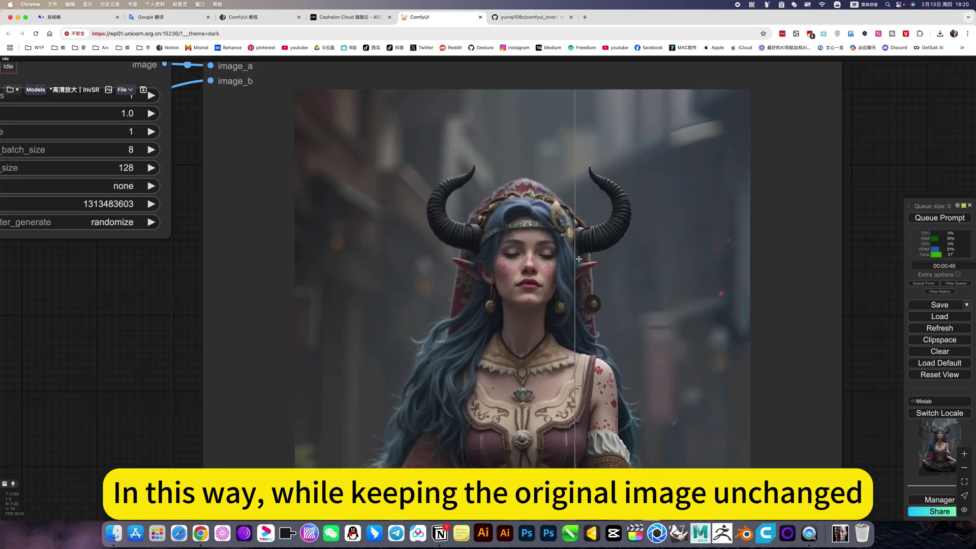
pyautogui.scroll(5, 588, 230)
pyautogui.scroll(5, 639, 213)
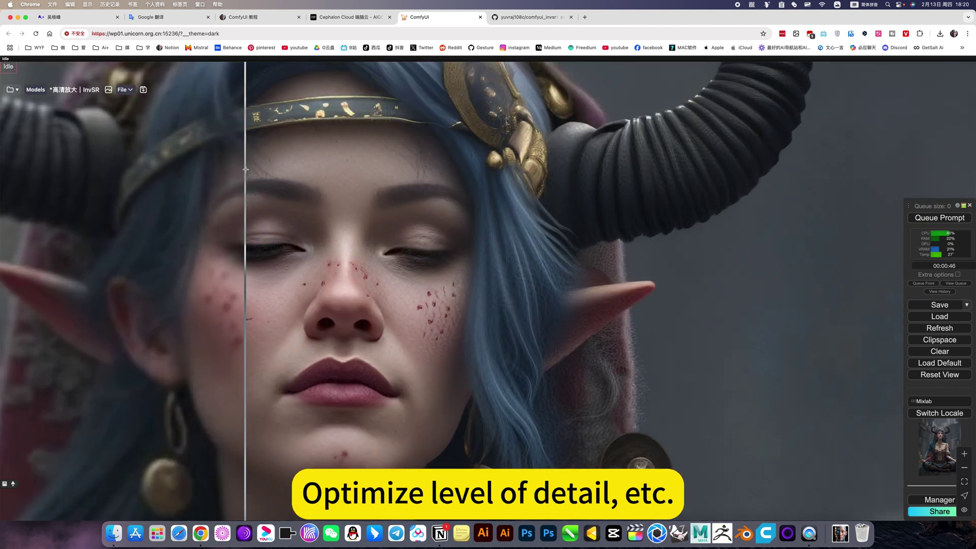
pyautogui.scroll(-3, 336, 187)
pyautogui.scroll(-1, 339, 193)
pyautogui.scroll(-1, 338, 193)
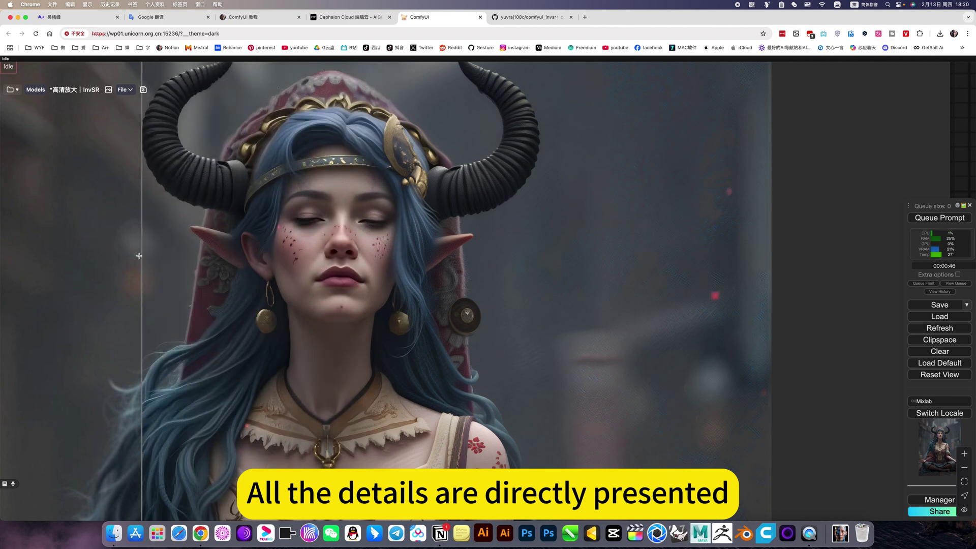
pyautogui.scroll(5, 144, 251)
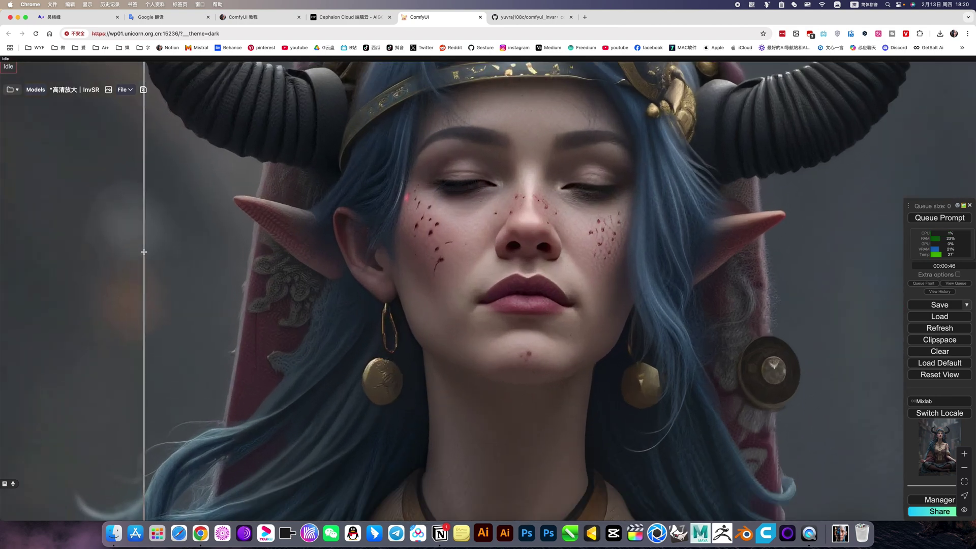
pyautogui.scroll(-4, 144, 251)
pyautogui.scroll(-6, 144, 251)
pyautogui.scroll(-3, 144, 252)
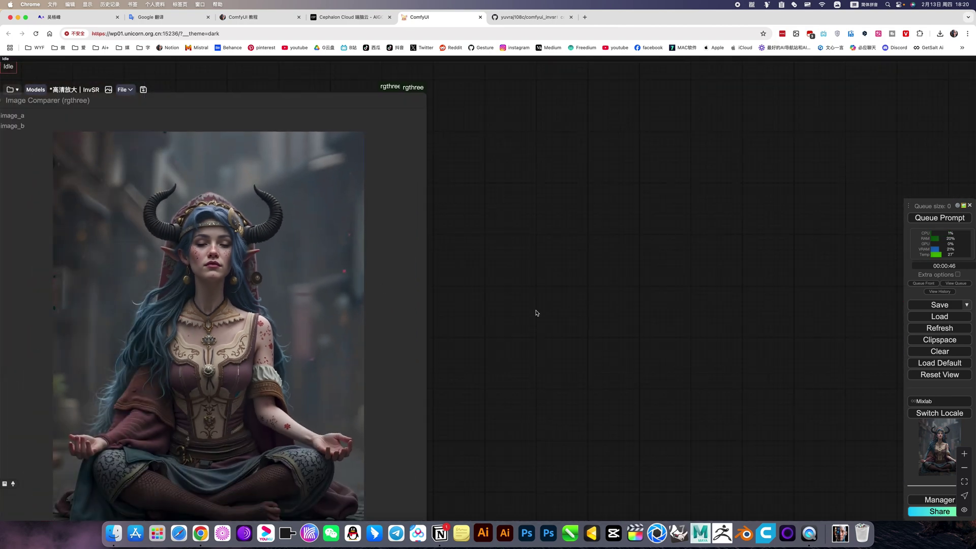
pyautogui.hscroll(-3, 850, 257)
pyautogui.hscroll(-3, 309, 292)
pyautogui.scroll(-3, 272, 274)
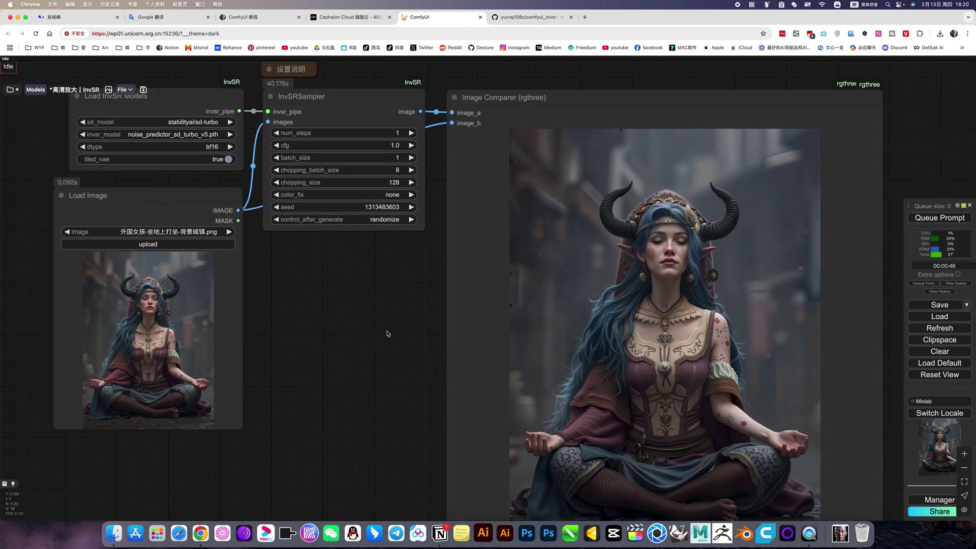
pyautogui.scroll(-3, 381, 321)
pyautogui.moveTo(362, 320); pyautogui.dragTo(394, 303)
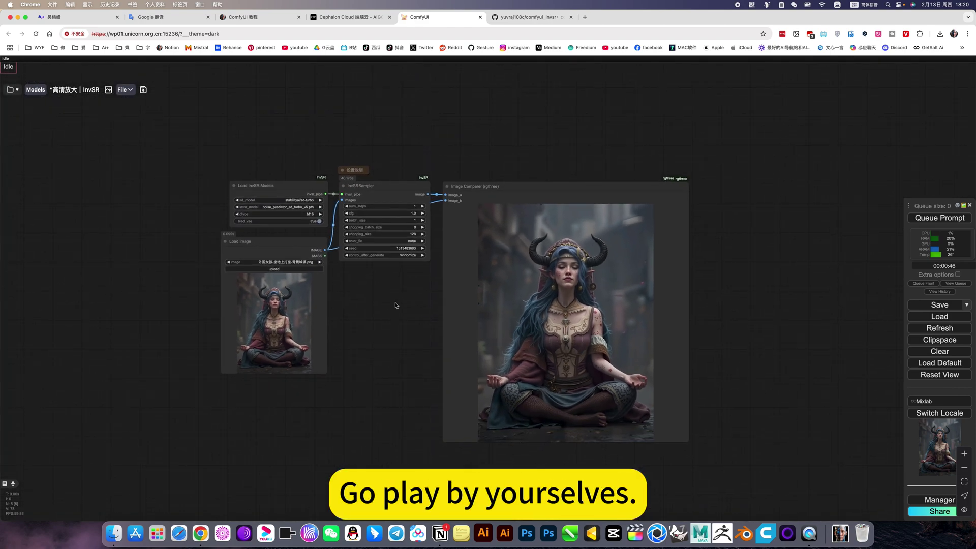